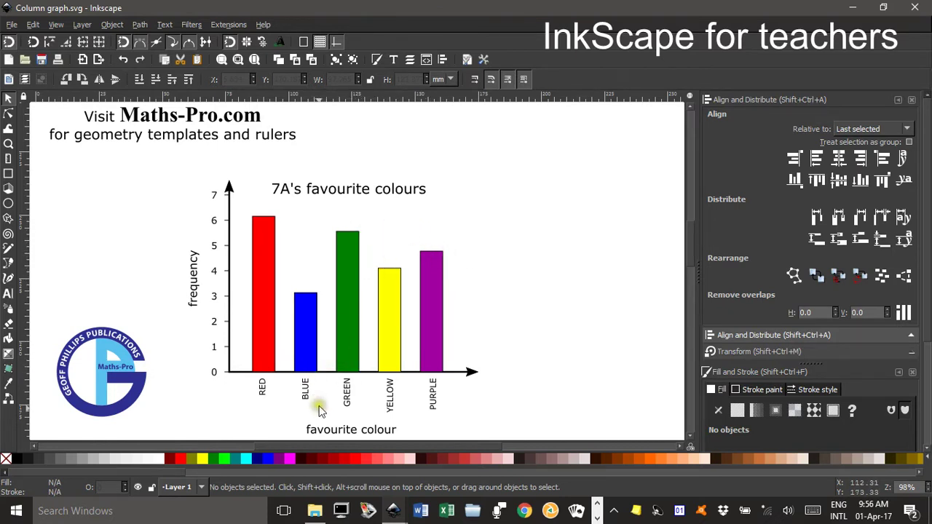
# Step: Switch to the New document 8 window and look over the zoom options without changing anything
pyautogui.moveTo(397, 514)
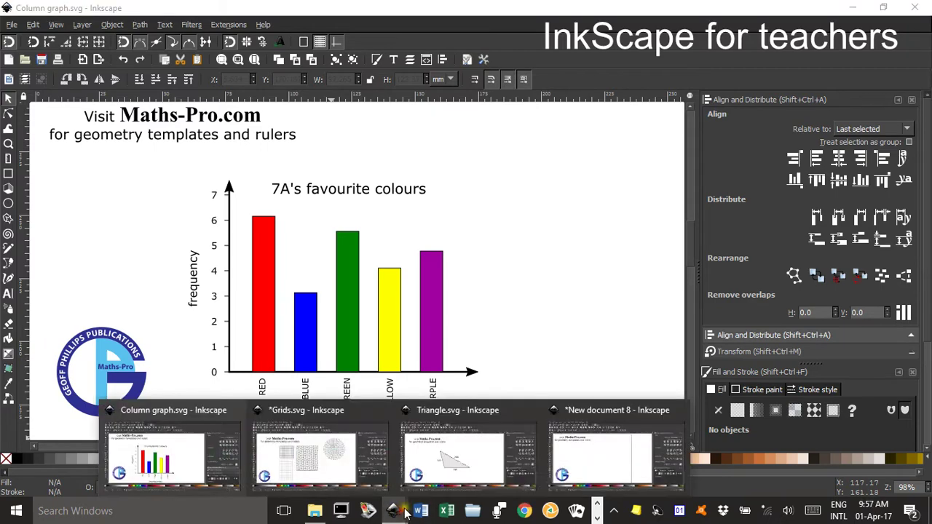
pyautogui.click(572, 462)
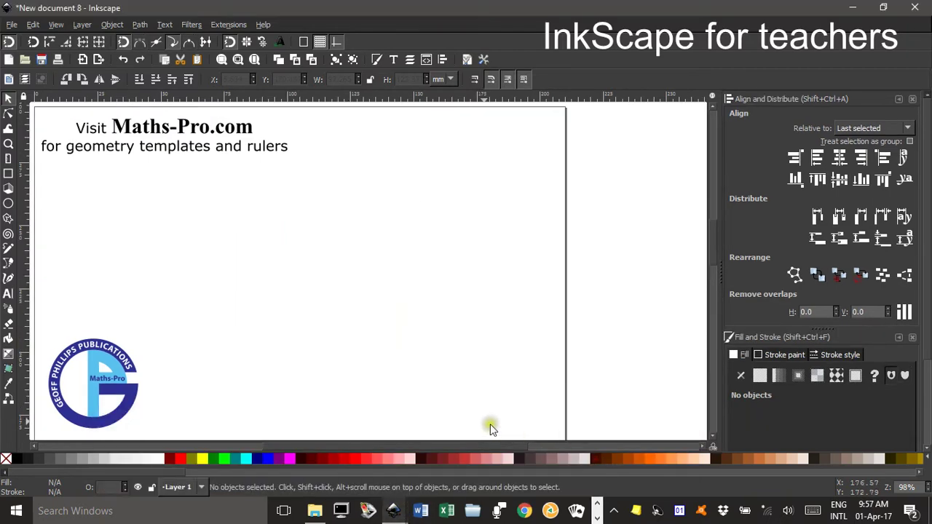
pyautogui.click(57, 25)
pyautogui.moveTo(67, 41)
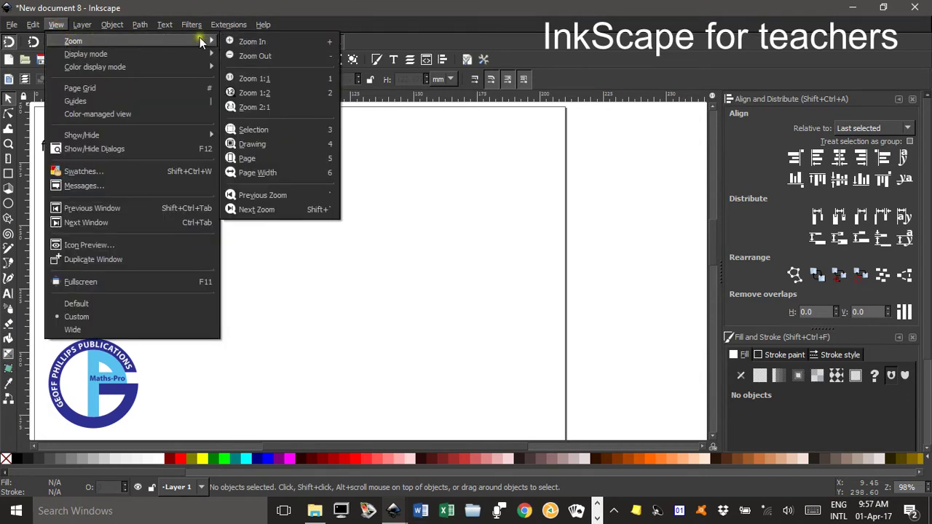
pyautogui.click(412, 161)
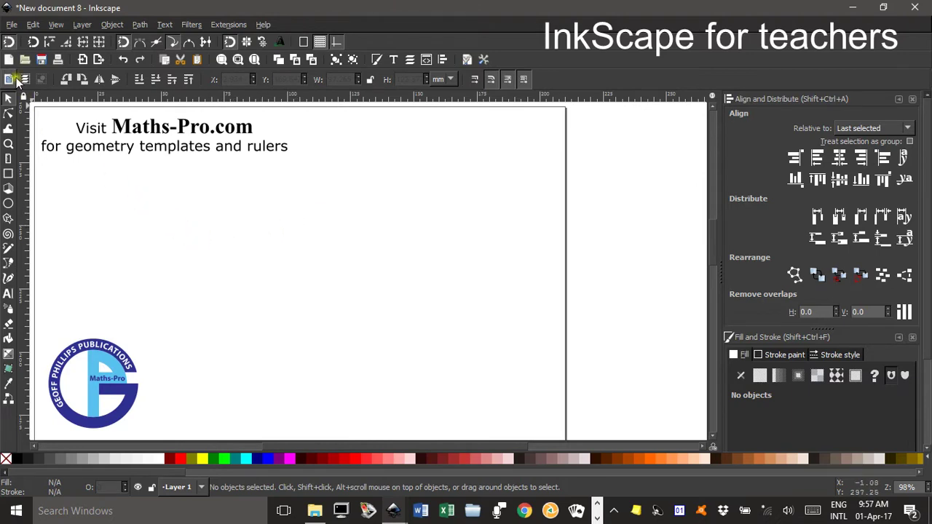
# Step: Turn off 'Show page border' in Document Properties and close the dialog
pyautogui.click(12, 24)
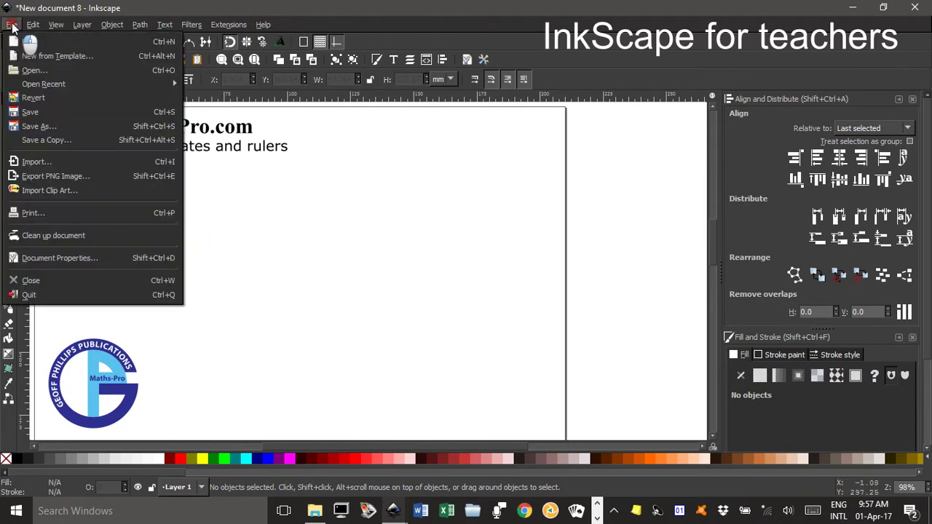
pyautogui.click(91, 257)
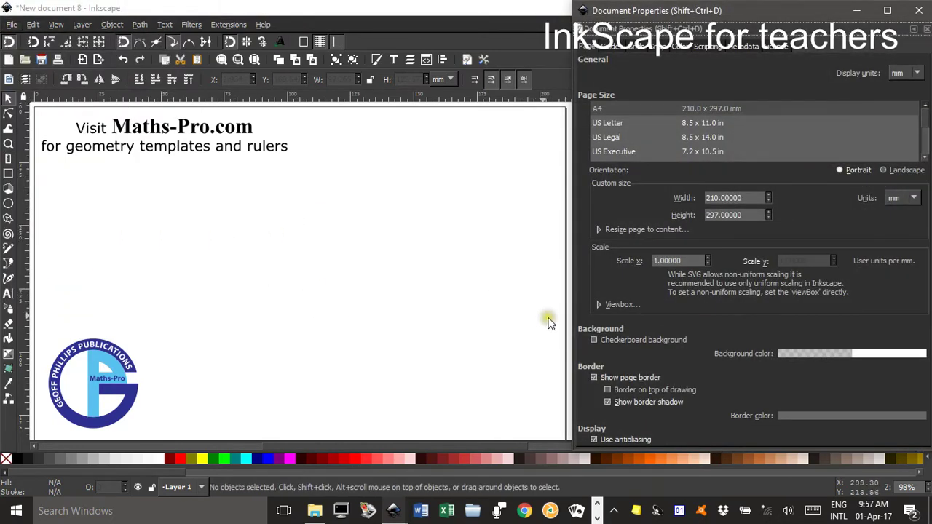
pyautogui.click(594, 377)
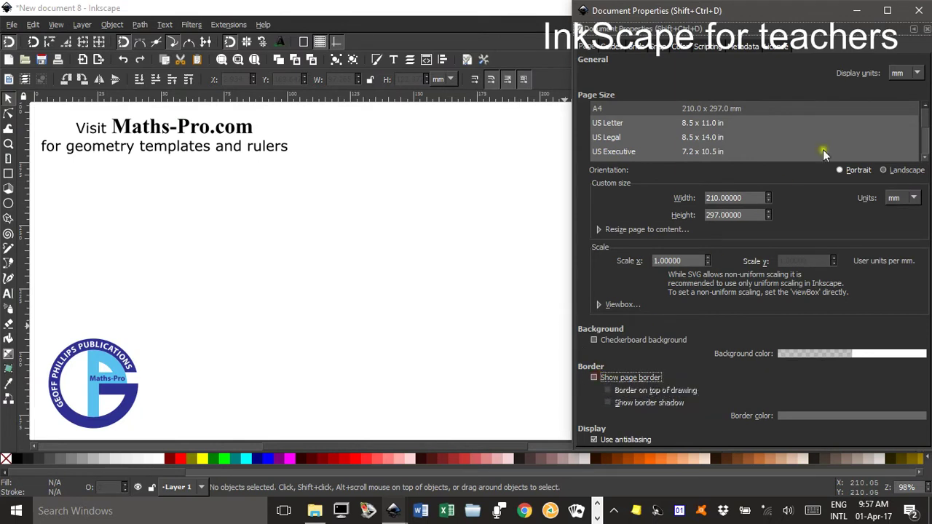
pyautogui.click(919, 12)
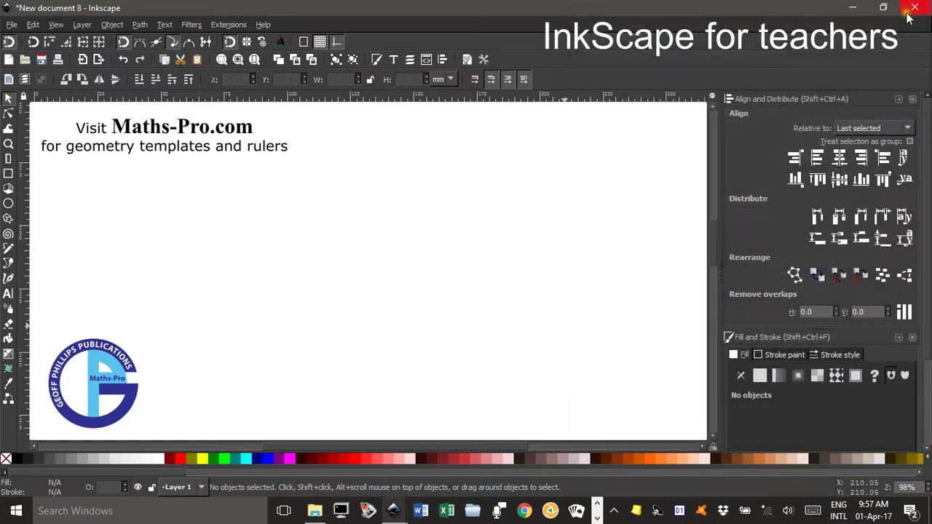
# Step: Draw an L-shaped axes path: a 73.838 mm vertical line joined to a 104 mm horizontal line
pyautogui.click(8, 264)
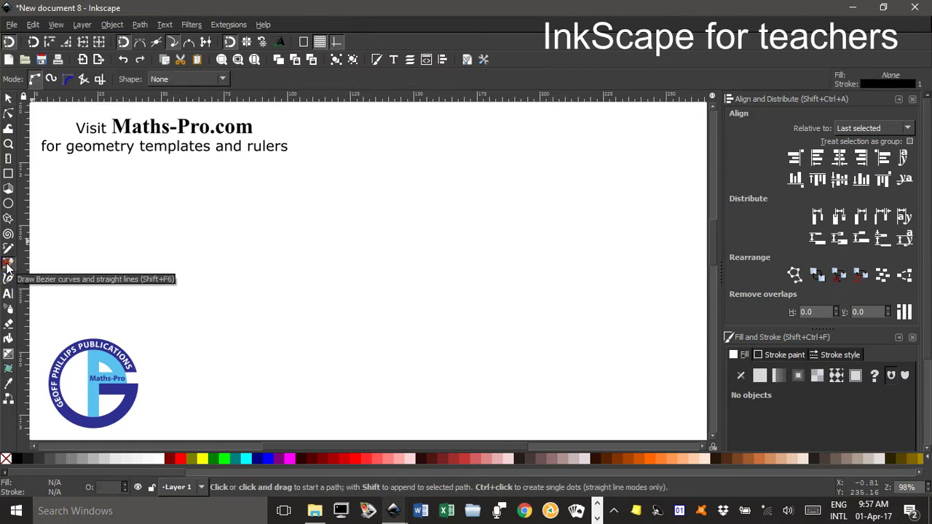
pyautogui.click(332, 177)
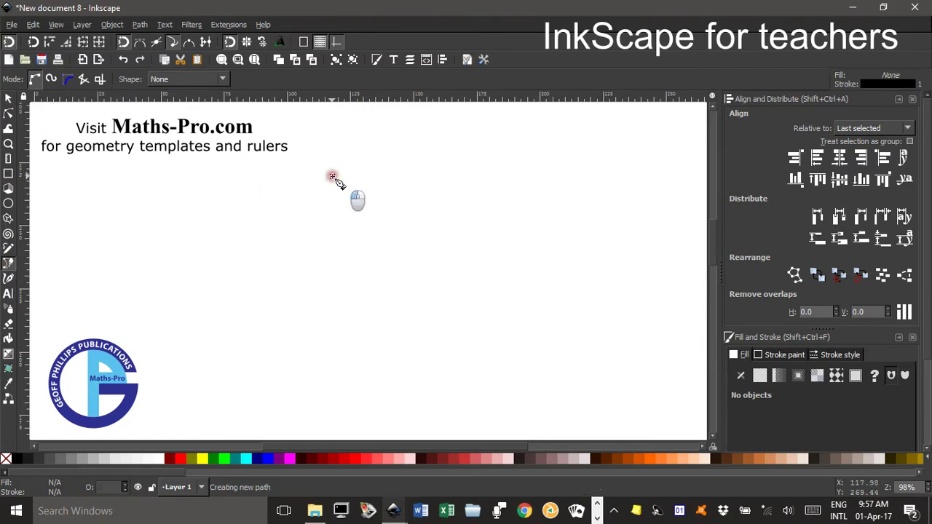
pyautogui.click(335, 362)
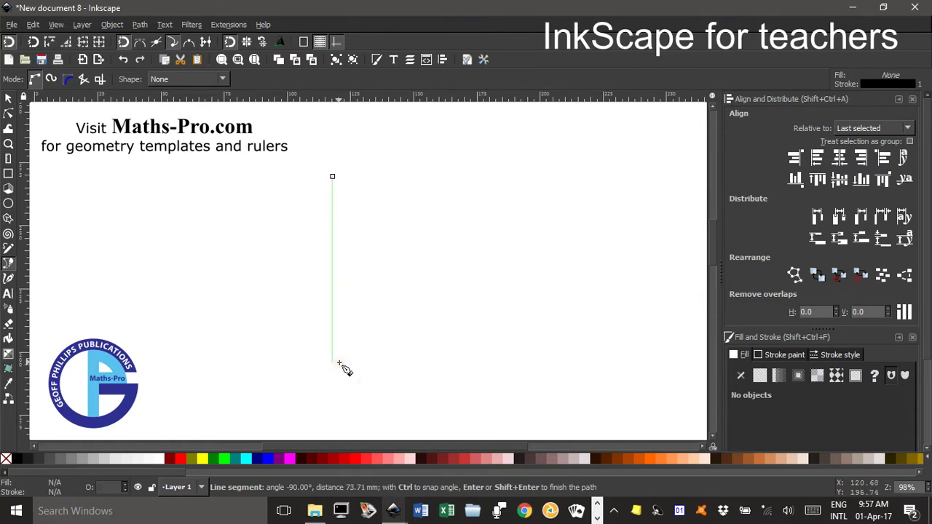
pyautogui.click(595, 365)
pyautogui.press('Return')
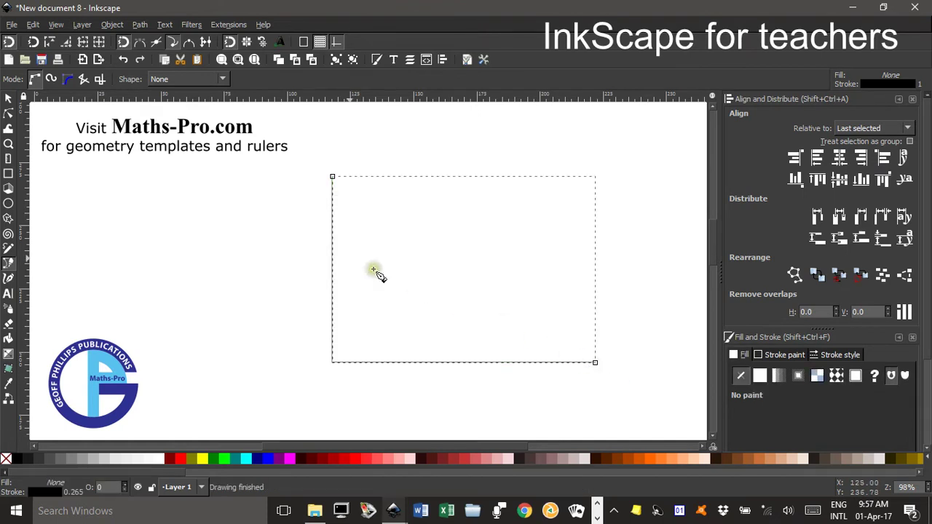
pyautogui.click(9, 99)
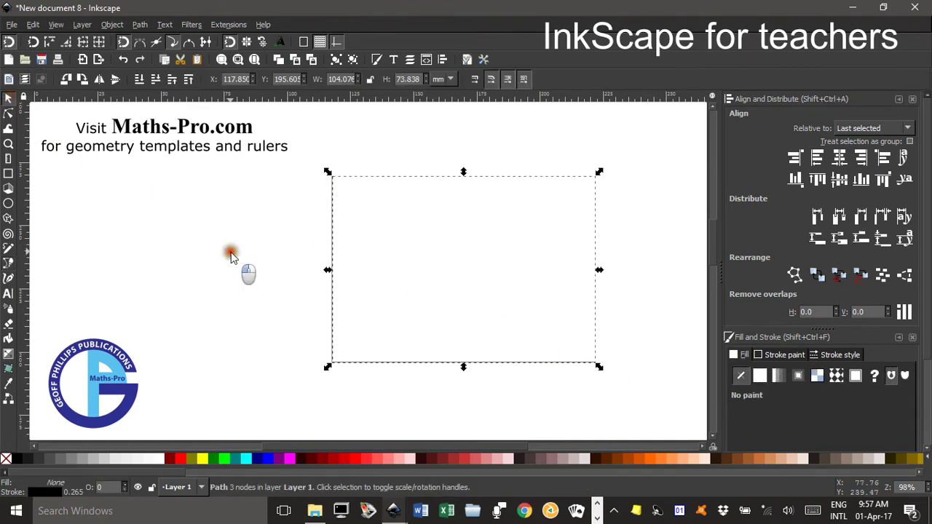
pyautogui.click(231, 255)
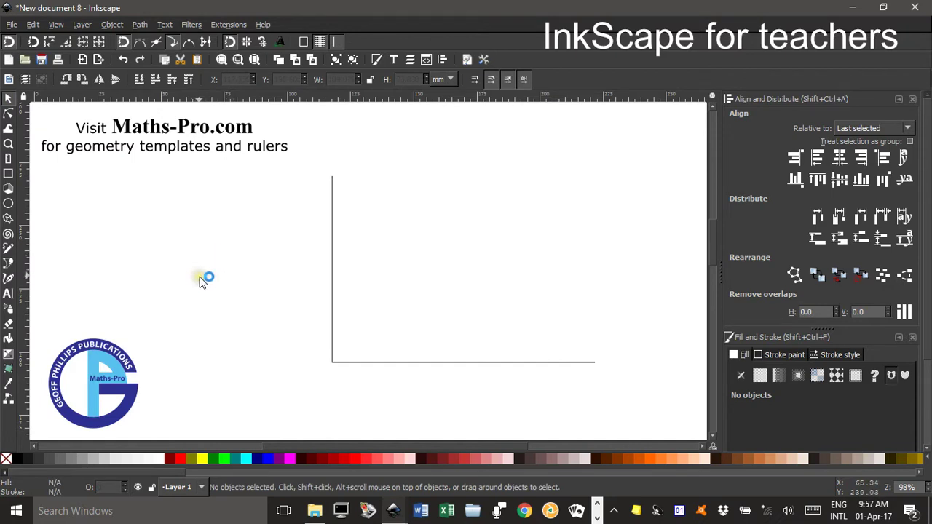
# Step: Give the axes path arrowhead start and end markers in the Stroke style settings
pyautogui.click(333, 237)
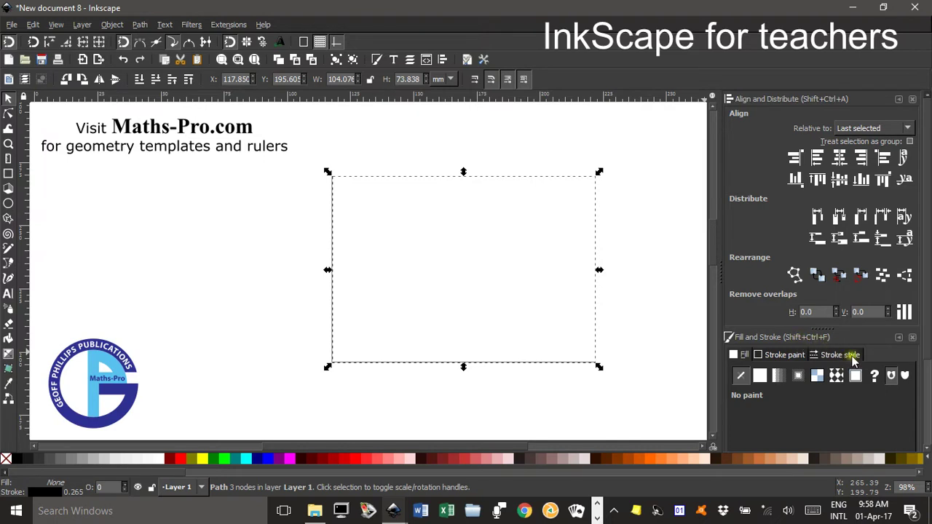
pyautogui.scroll(-3, 929, 386)
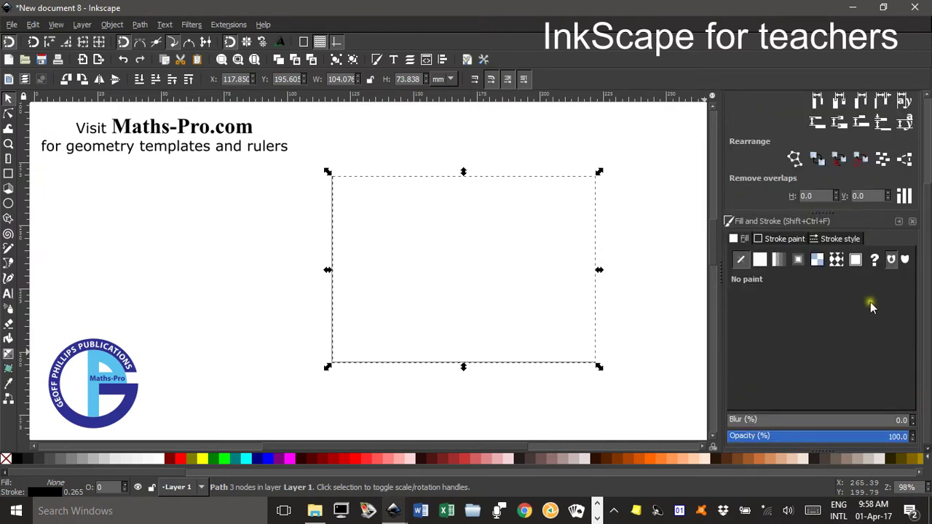
pyautogui.click(837, 239)
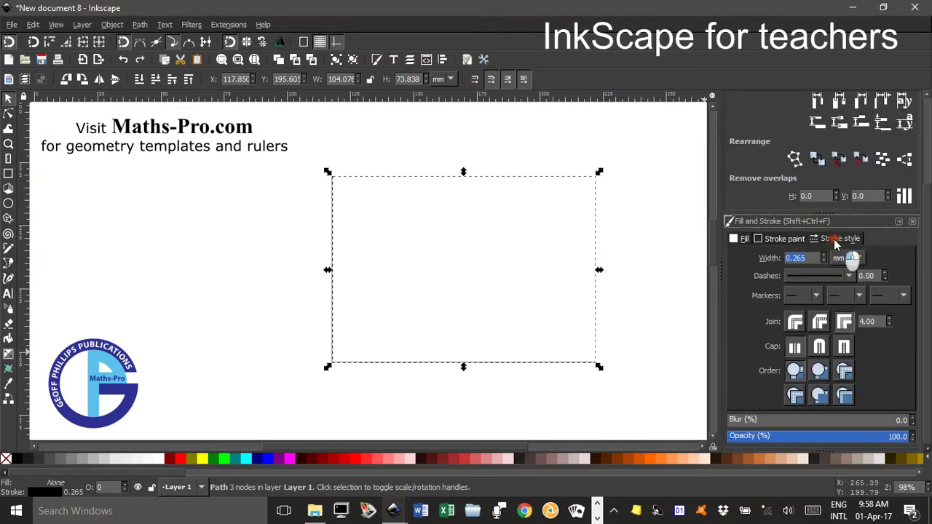
pyautogui.click(816, 299)
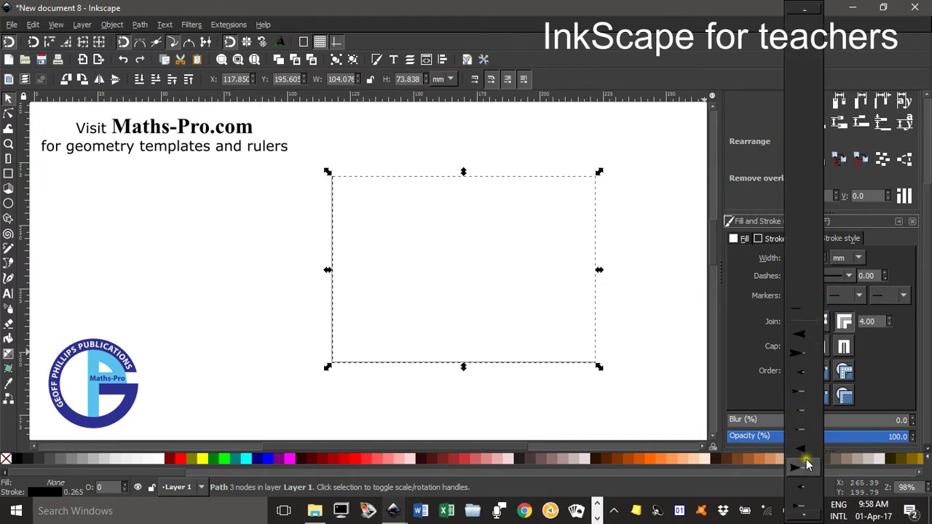
pyautogui.scroll(-2, 807, 466)
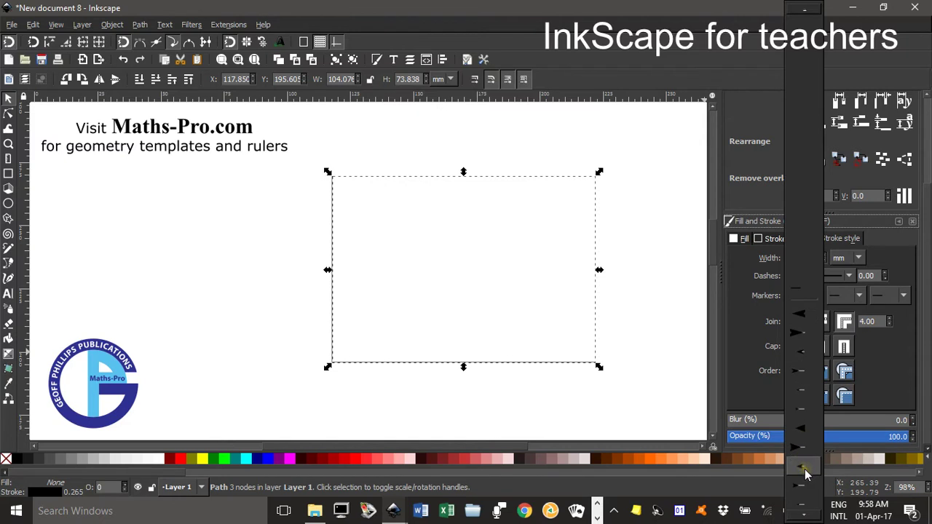
pyautogui.click(805, 469)
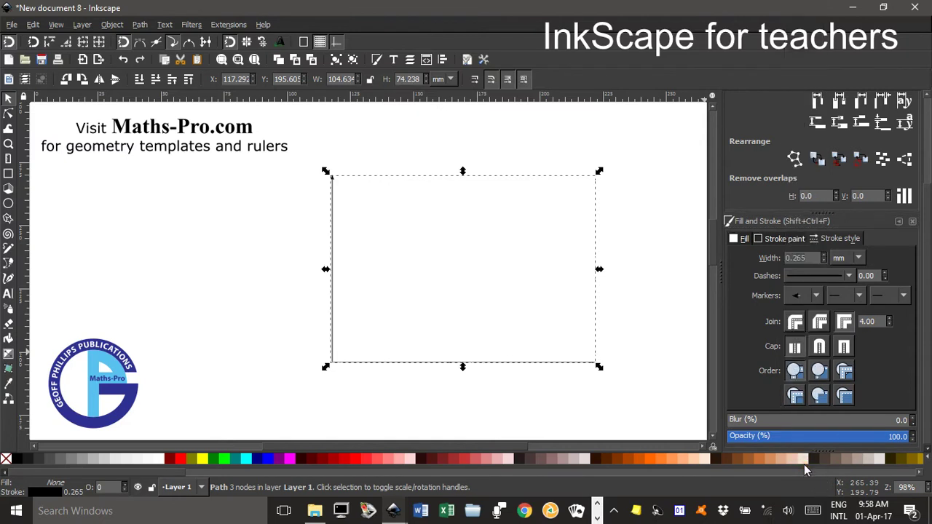
pyautogui.click(815, 297)
pyautogui.click(807, 338)
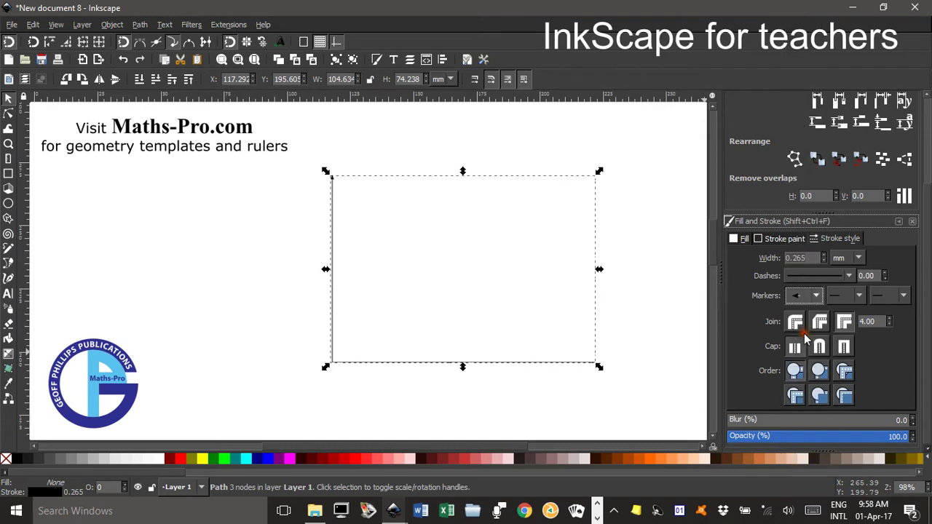
pyautogui.click(903, 296)
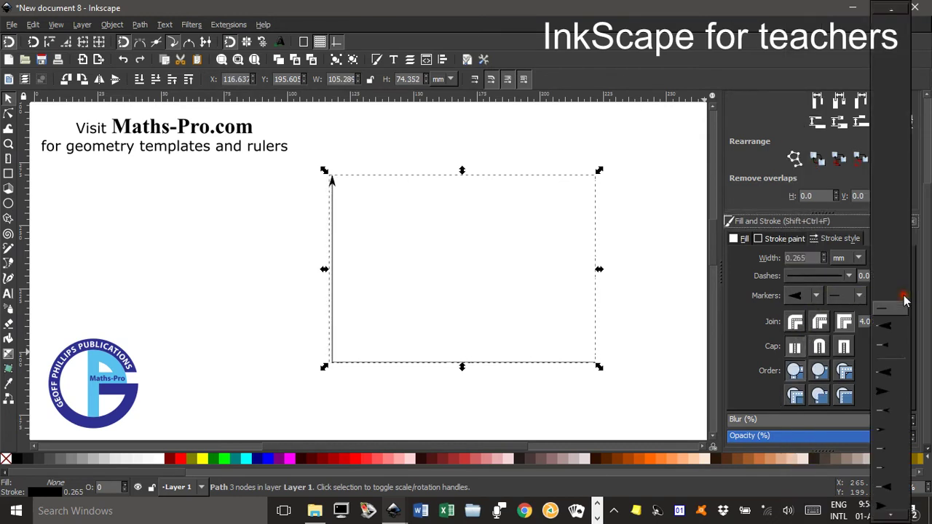
pyautogui.click(884, 391)
pyautogui.click(651, 327)
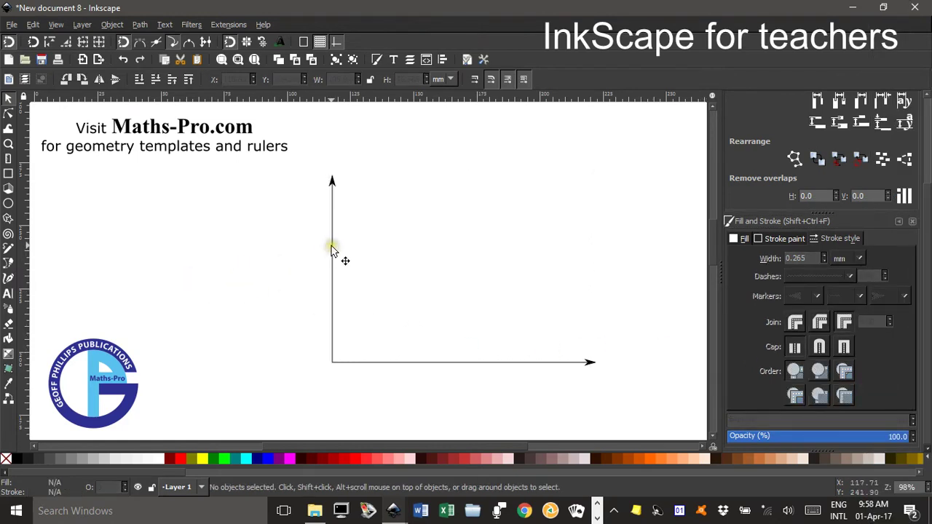
# Step: Set the axes stroke width to 0.5 and switch both ends to smaller arrowheads
pyautogui.moveTo(316, 161)
pyautogui.mouseDown()
pyautogui.moveTo(420, 327)
pyautogui.moveTo(641, 391)
pyautogui.mouseUp()
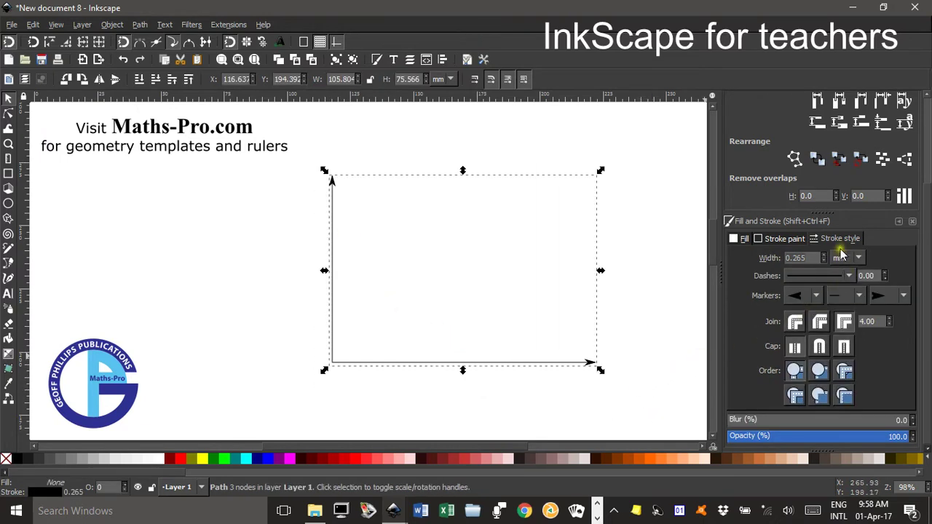
pyautogui.moveTo(813, 252); pyautogui.dragTo(761, 258)
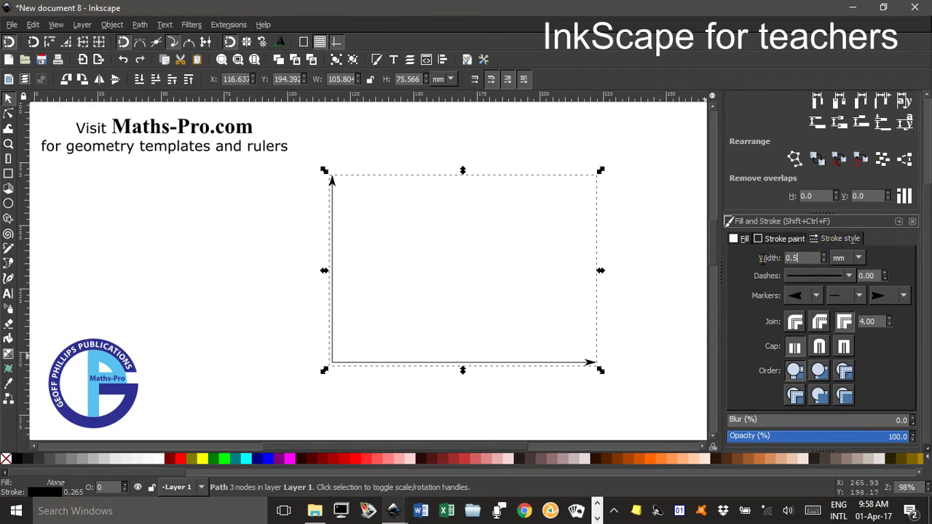
pyautogui.press('Return')
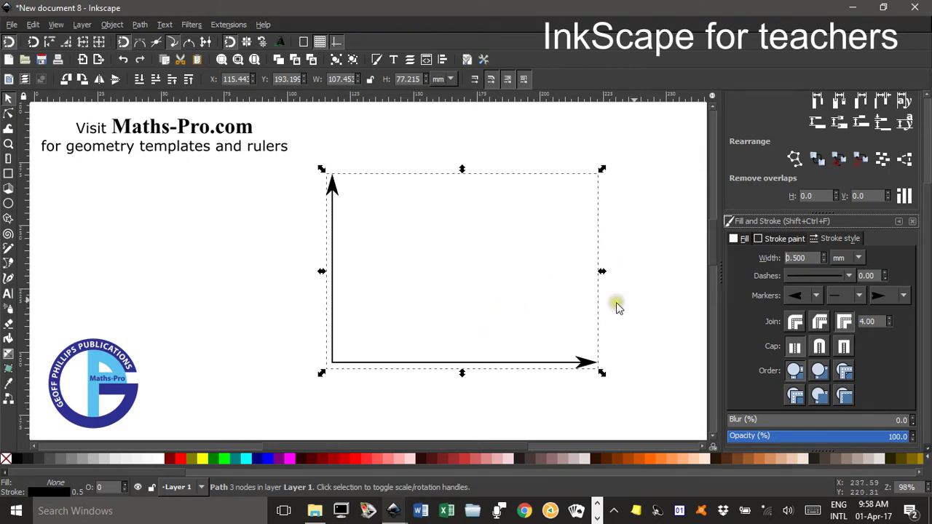
pyautogui.click(817, 296)
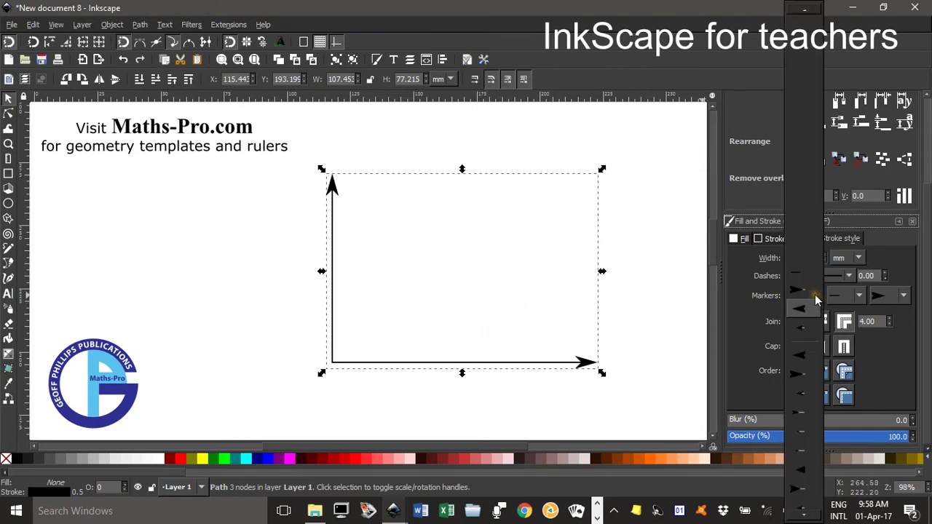
pyautogui.click(810, 329)
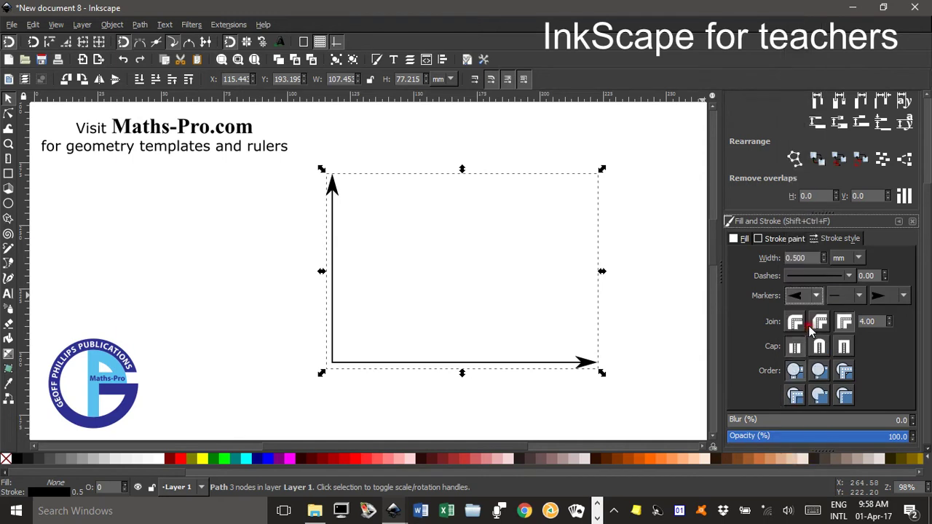
pyautogui.click(897, 295)
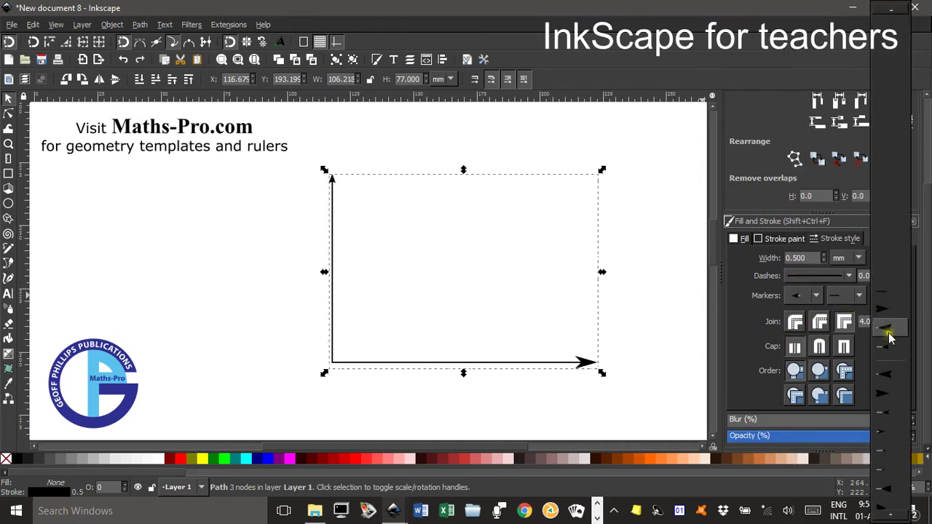
pyautogui.click(889, 435)
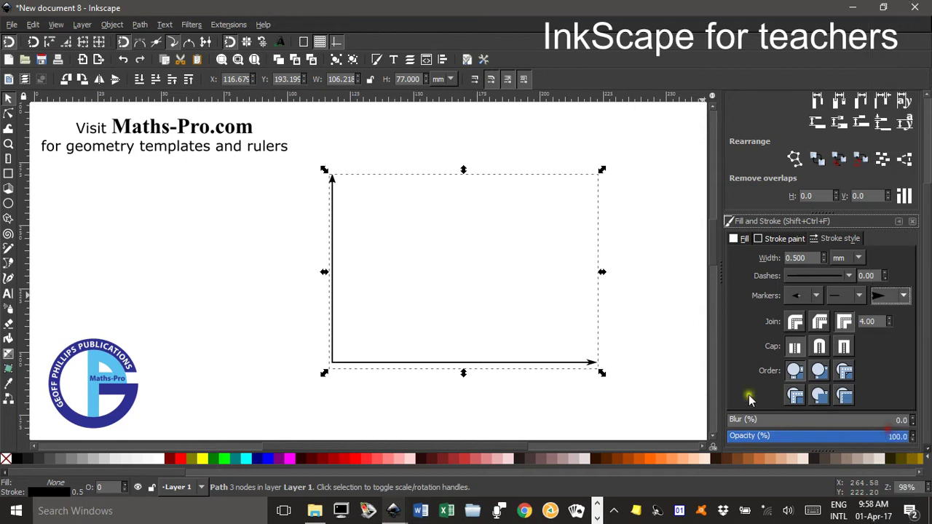
pyautogui.click(657, 357)
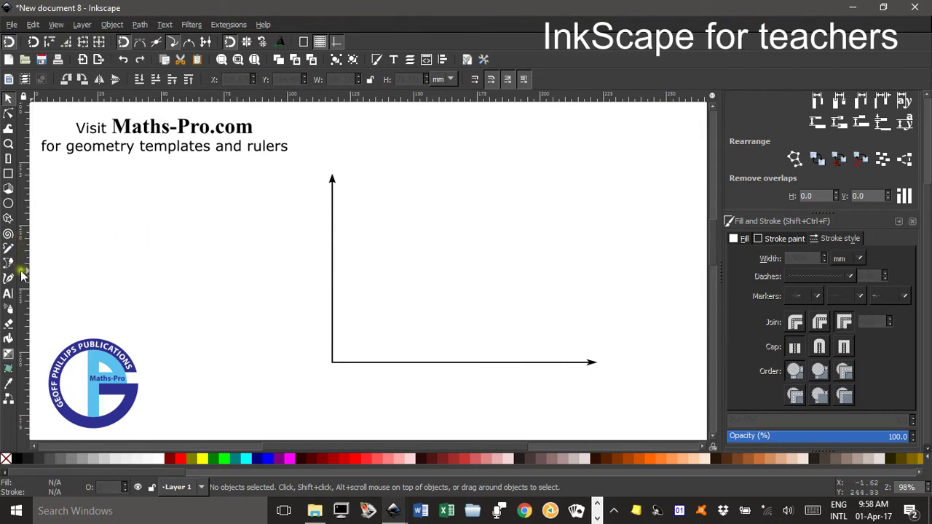
# Step: Draw a tall red rectangle bar standing on the x-axis
pyautogui.click(8, 174)
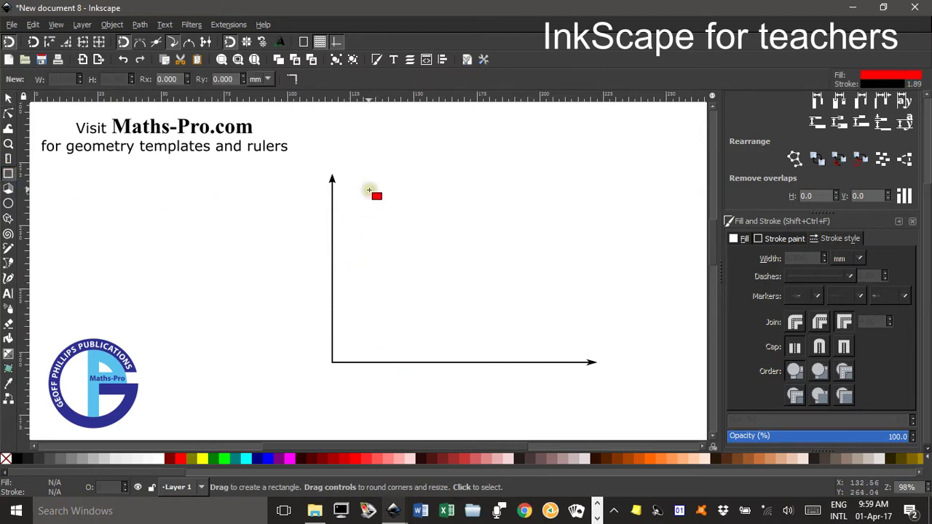
pyautogui.moveTo(365, 186)
pyautogui.mouseDown()
pyautogui.moveTo(394, 215)
pyautogui.moveTo(388, 356)
pyautogui.mouseUp()
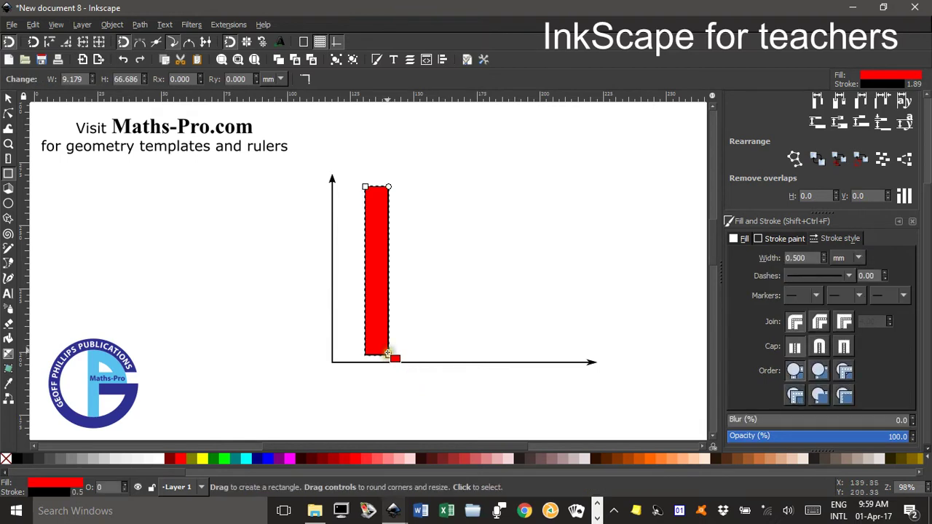
pyautogui.click(9, 99)
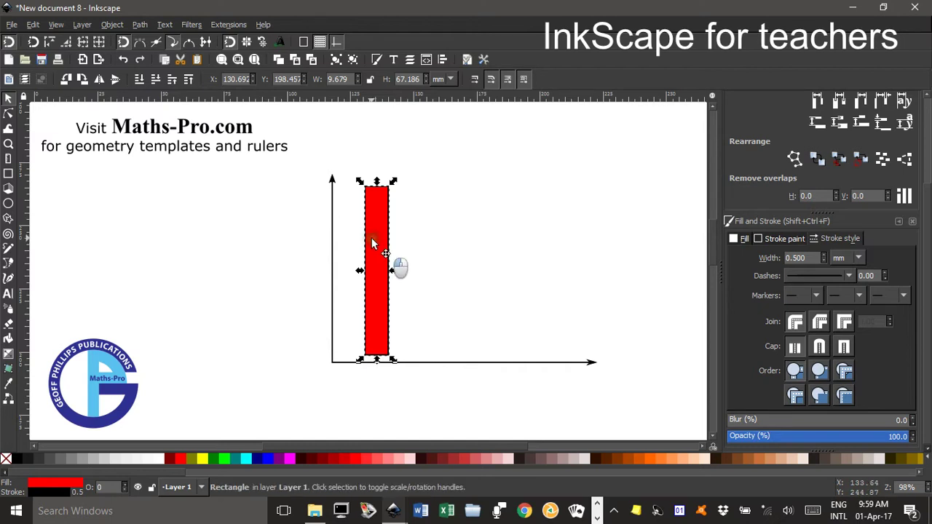
# Step: Copy the bar horizontally along the axis to make a row of five red bars
pyautogui.moveTo(372, 242); pyautogui.dragTo(412, 233)
pyautogui.press('space')
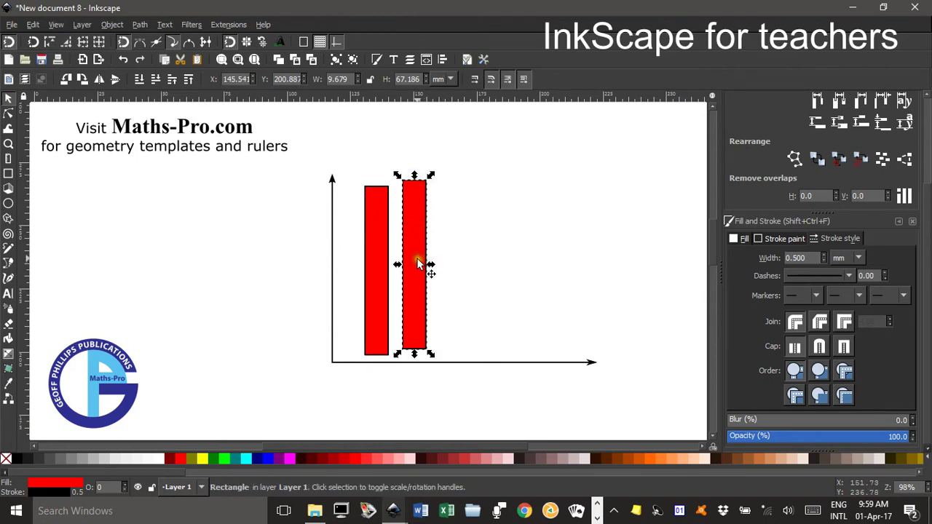
pyautogui.press('ctrl')
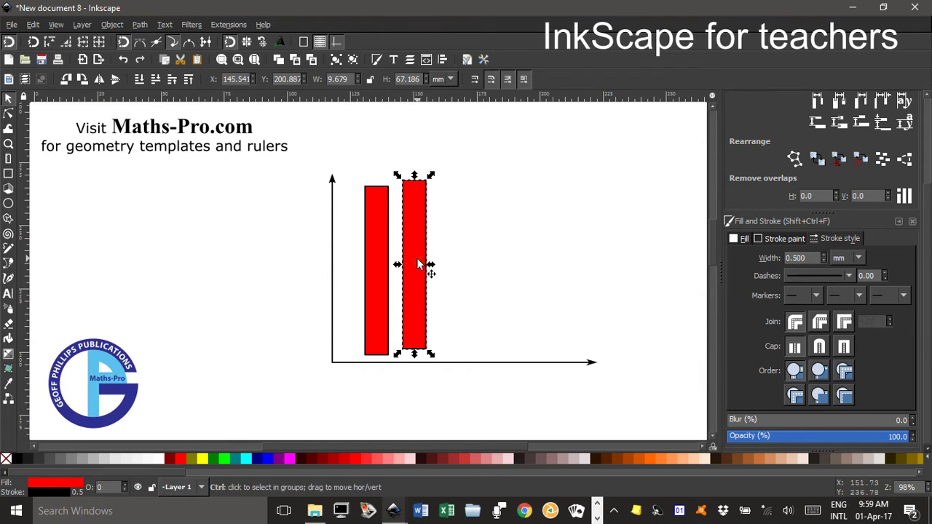
pyautogui.moveTo(418, 264); pyautogui.dragTo(526, 268)
pyautogui.hotkey('ctrl', 'd')
pyautogui.hotkey('ctrl', 'd')
pyautogui.click(365, 155)
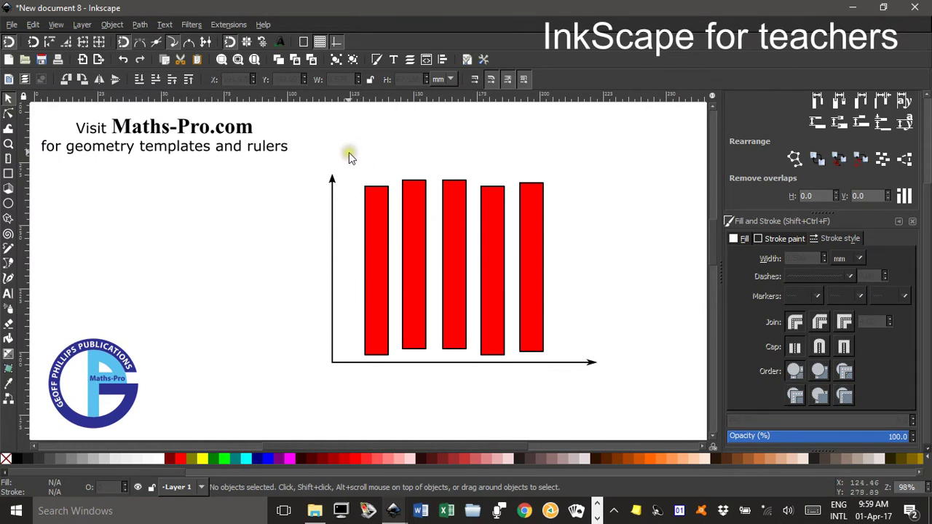
pyautogui.click(363, 158)
pyautogui.click(358, 146)
pyautogui.click(353, 149)
# Step: Align the five bars' bottom edges and distribute their centres evenly
pyautogui.moveTo(348, 160); pyautogui.dragTo(573, 362)
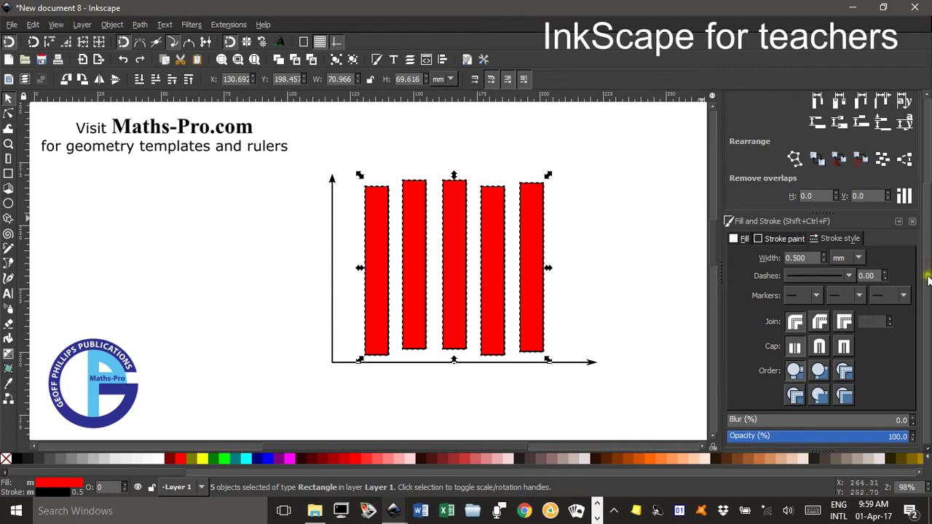
pyautogui.scroll(3, 928, 280)
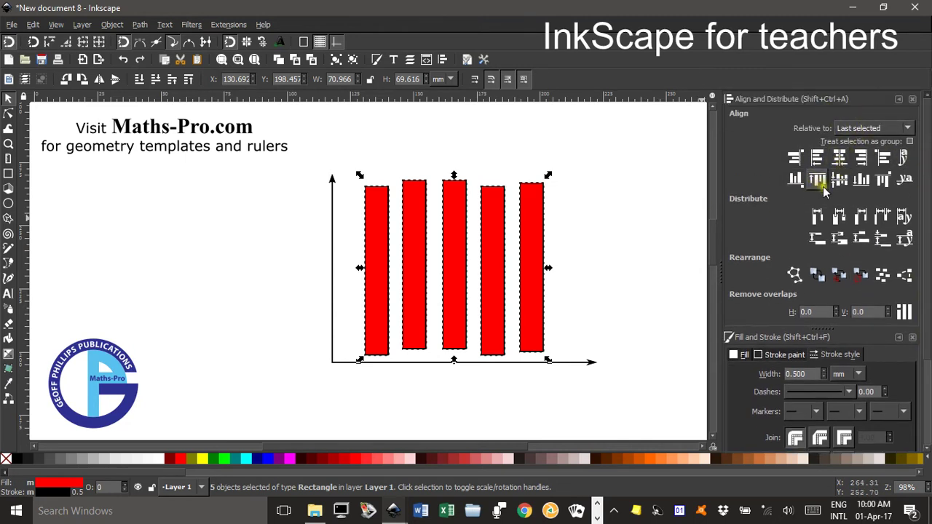
pyautogui.click(861, 181)
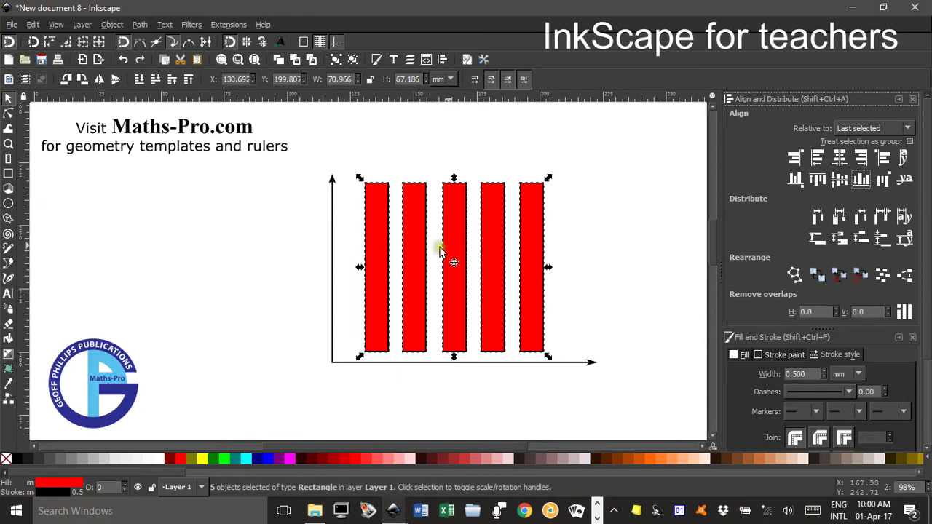
pyautogui.click(840, 217)
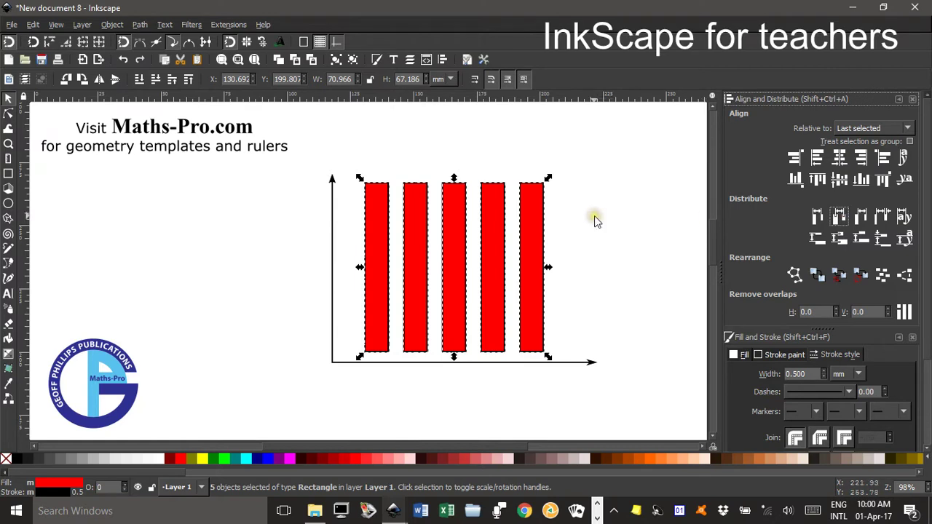
pyautogui.keyDown('shift'); pyautogui.click(410, 366); pyautogui.keyUp('shift')
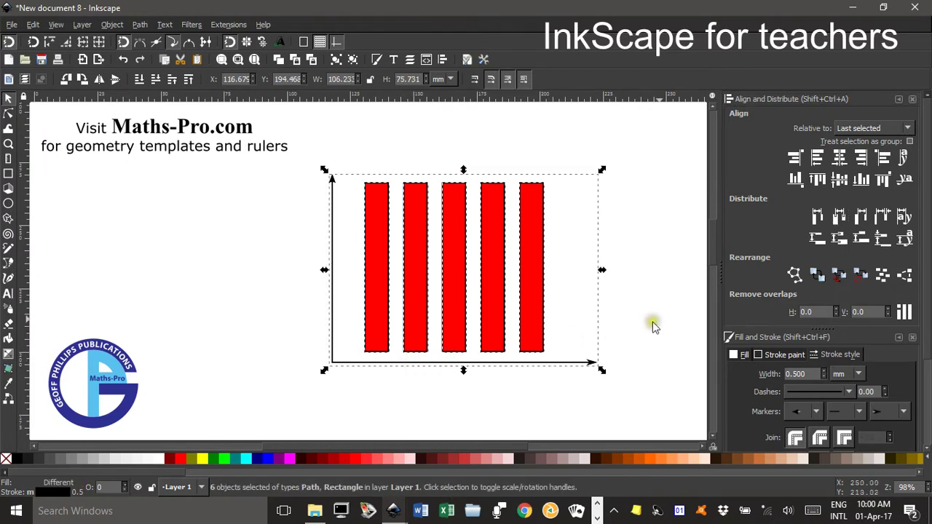
pyautogui.click(863, 182)
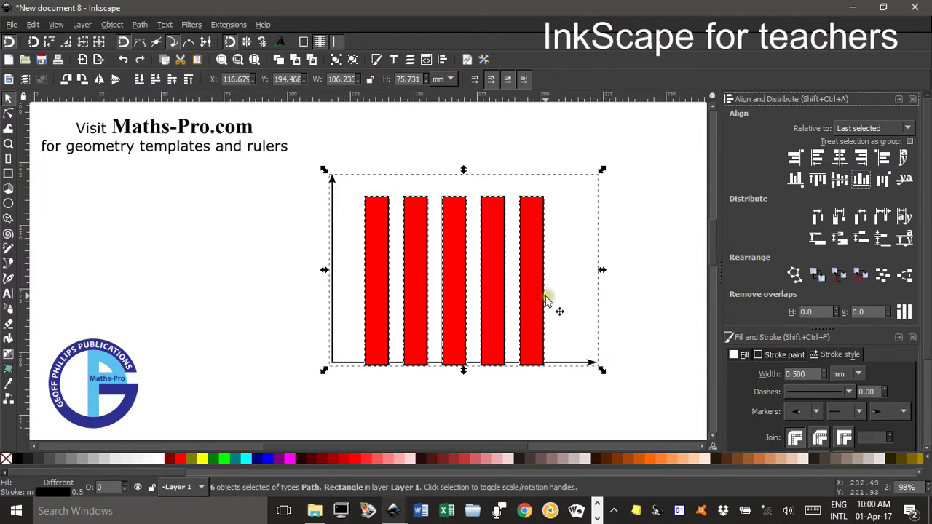
pyautogui.hotkey('ctrl', 'z')
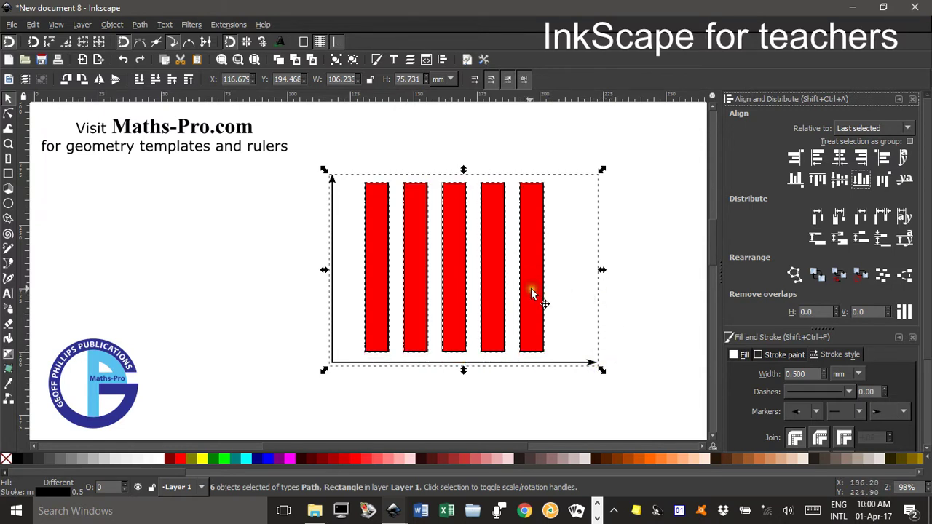
pyautogui.click(256, 296)
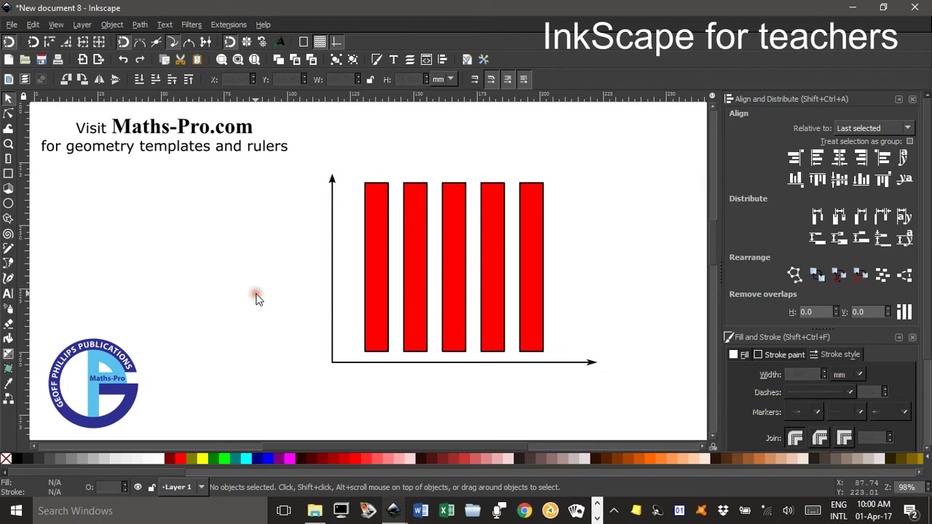
# Step: Enable snapping to paths and drag the bars down so their bases sit on the x-axis
pyautogui.click(138, 44)
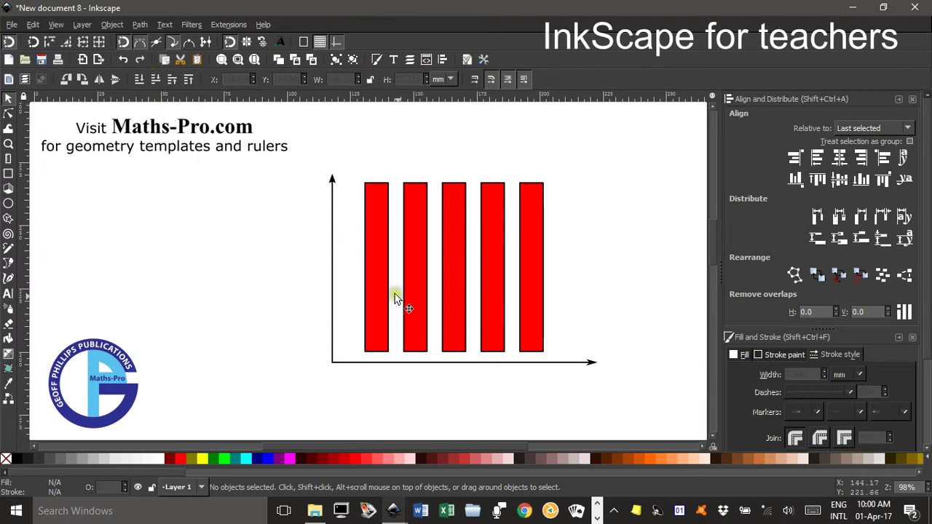
pyautogui.moveTo(354, 163); pyautogui.dragTo(562, 361)
pyautogui.moveTo(485, 337); pyautogui.dragTo(490, 352)
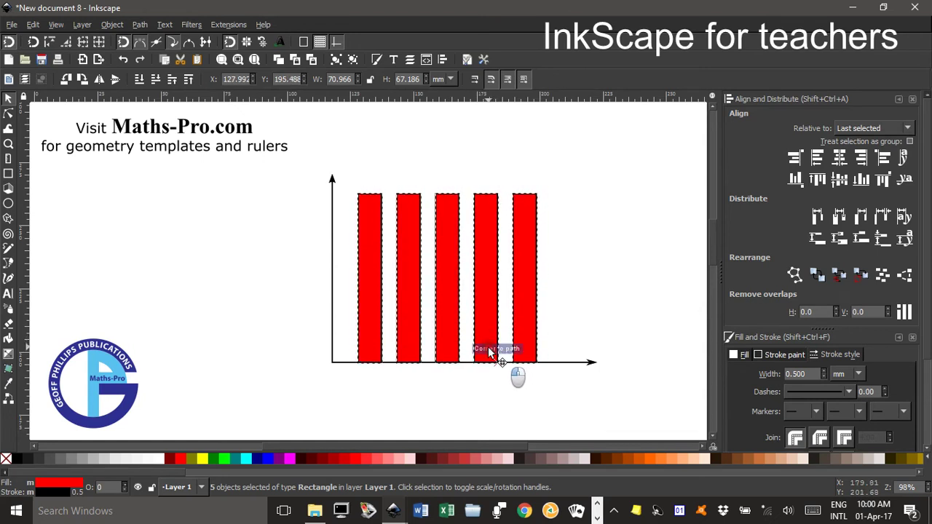
pyautogui.click(608, 337)
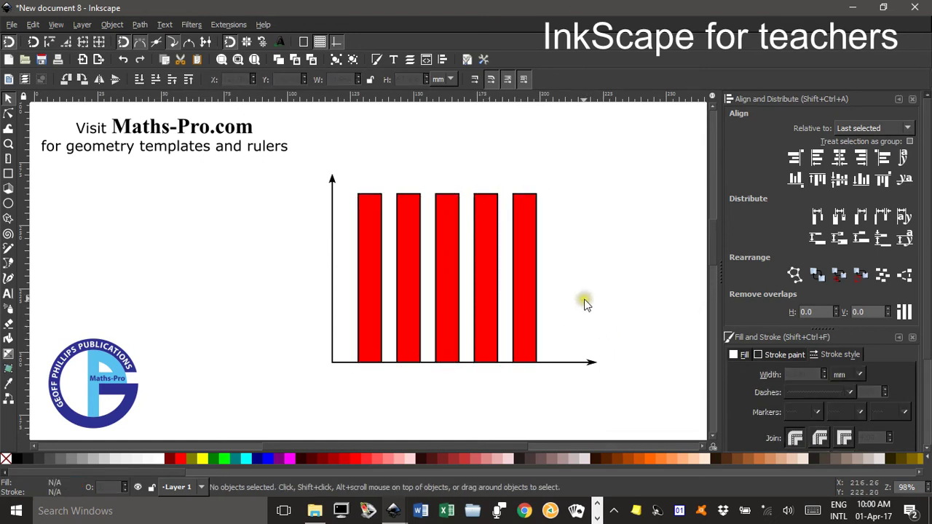
# Step: Lower the tops of bars two to five, the fifth to about 29 mm, for varied heights
pyautogui.click(407, 227)
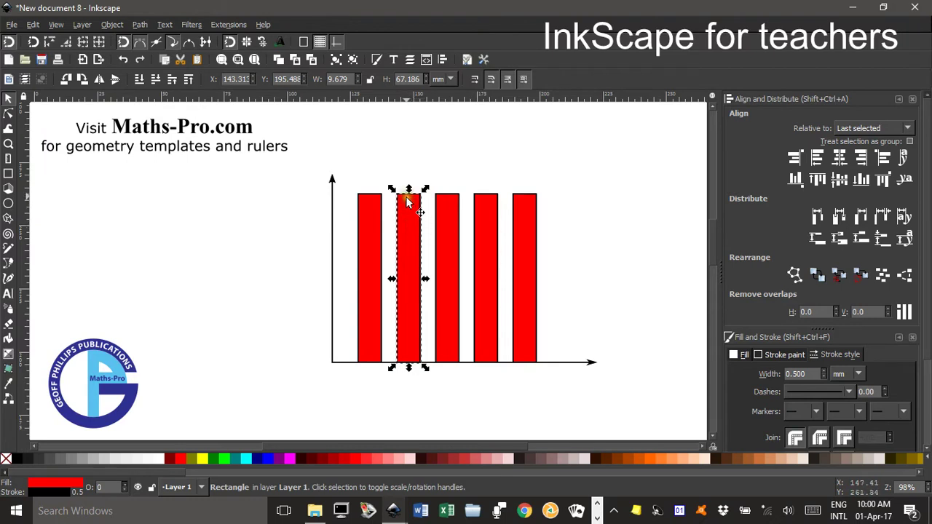
pyautogui.moveTo(409, 190); pyautogui.dragTo(417, 222)
pyautogui.click(447, 204)
pyautogui.moveTo(444, 191); pyautogui.dragTo(449, 256)
pyautogui.click(485, 194)
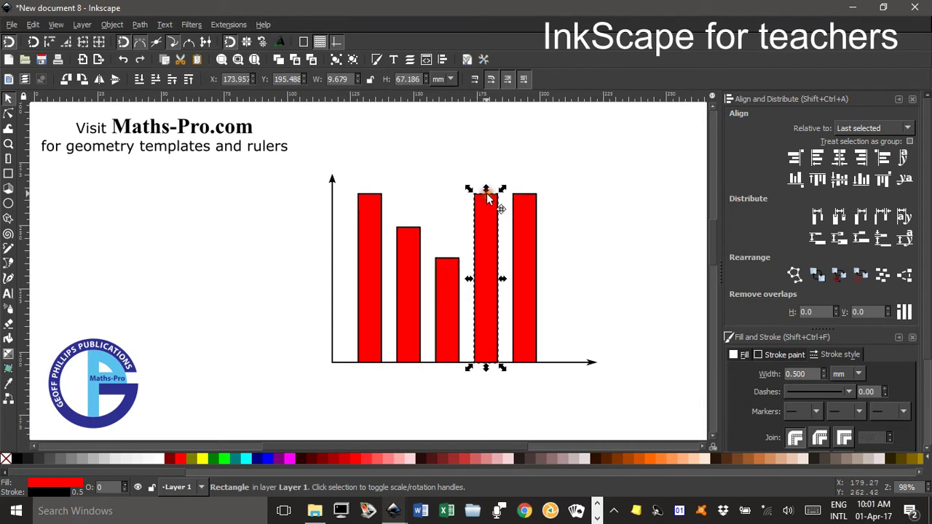
pyautogui.moveTo(488, 197); pyautogui.dragTo(530, 289)
pyautogui.hotkey('ctrl', 'z')
pyautogui.click(525, 197)
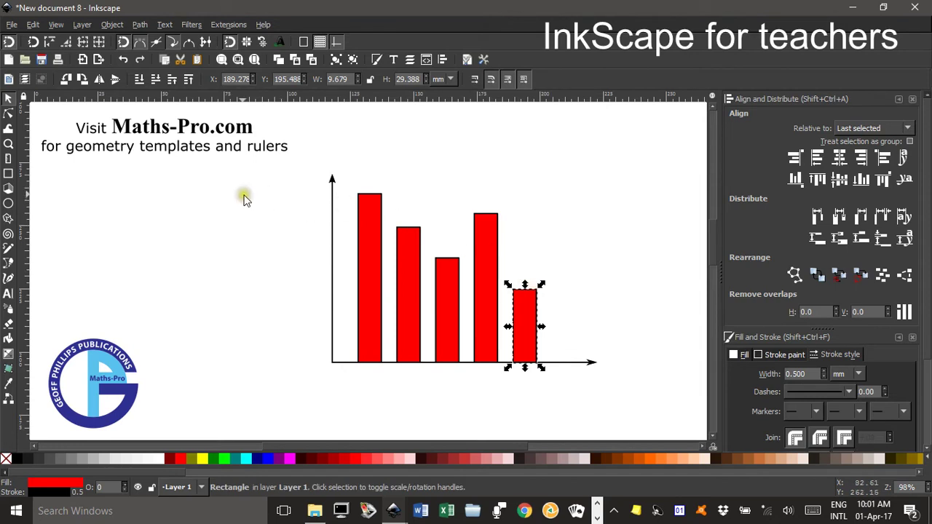
pyautogui.click(275, 222)
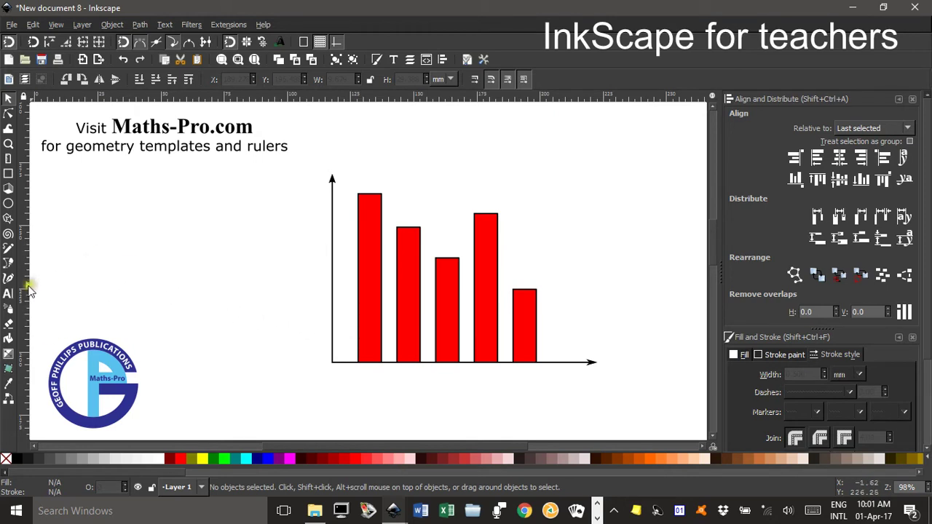
# Step: Draw a 2.835 mm tick line jutting left from the axes' corner and select it
pyautogui.click(7, 264)
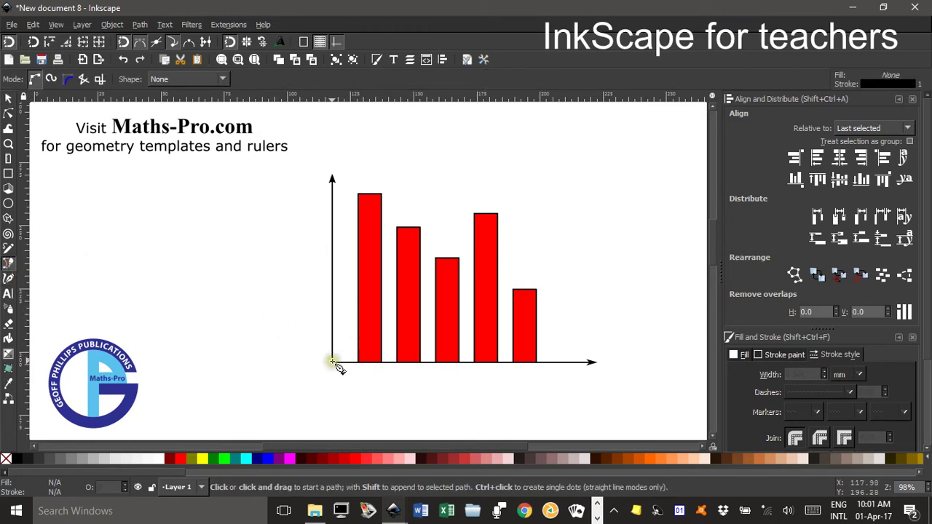
pyautogui.scroll(2, 349, 358)
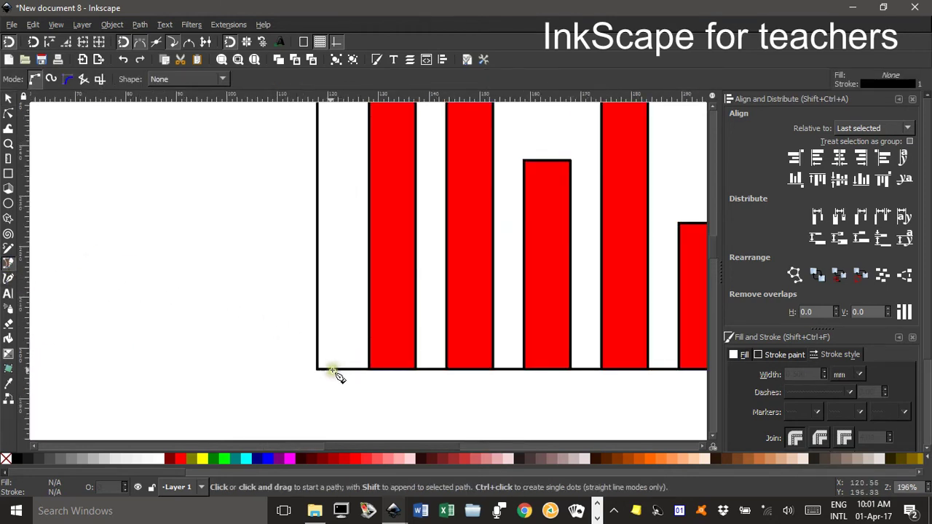
pyautogui.click(318, 370)
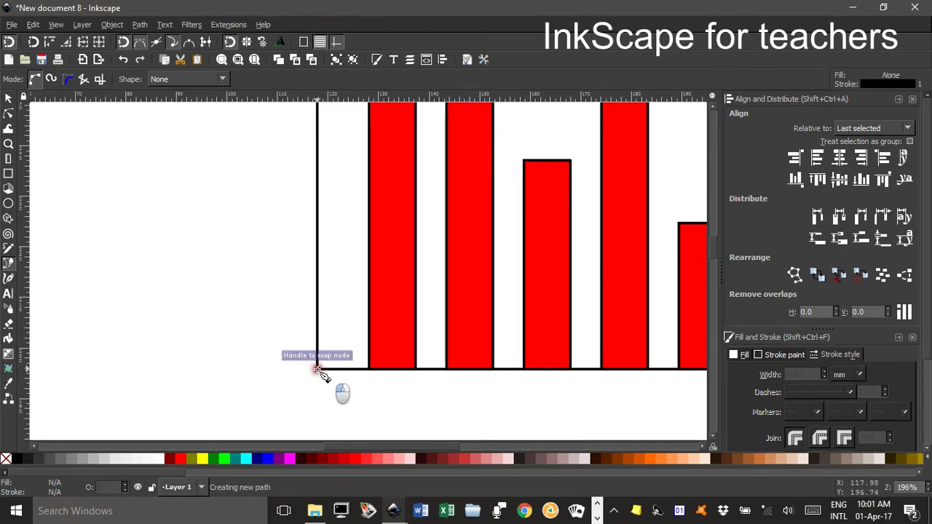
pyautogui.moveTo(318, 370); pyautogui.dragTo(305, 370)
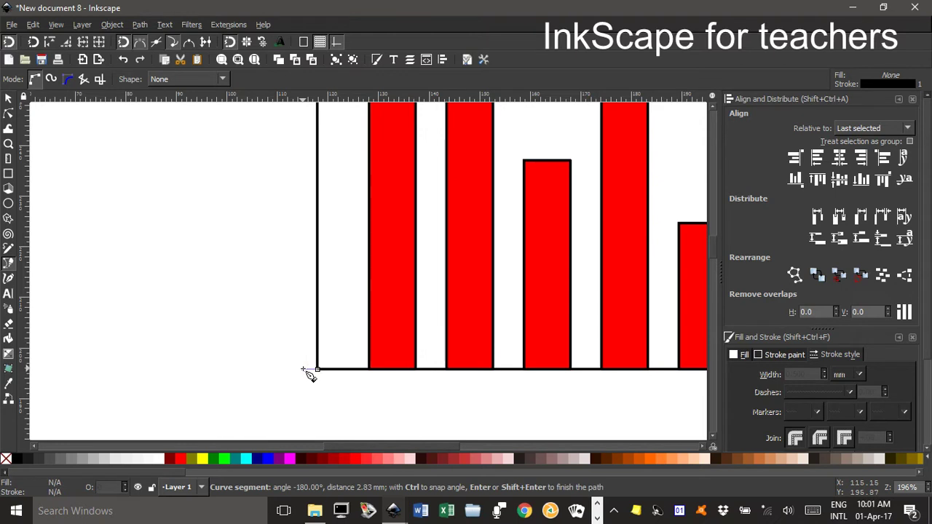
pyautogui.click(318, 370)
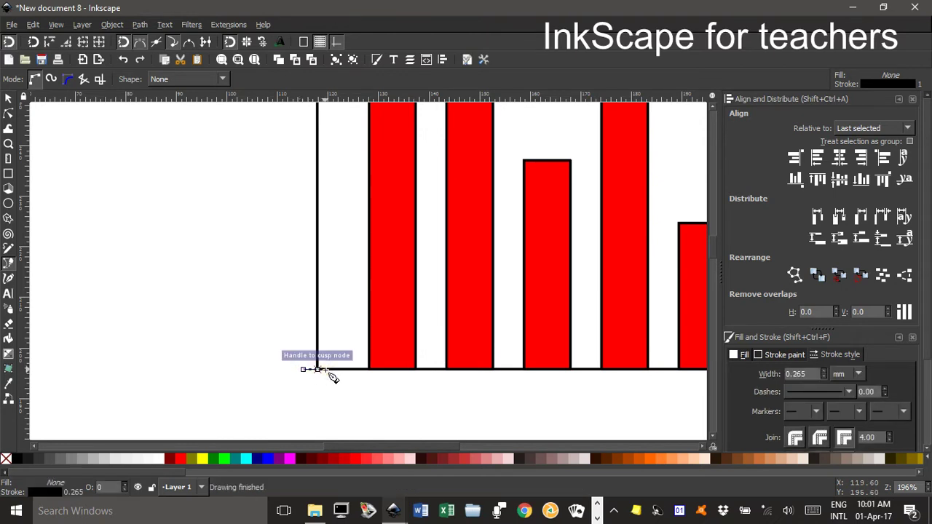
pyautogui.click(8, 98)
pyautogui.click(120, 169)
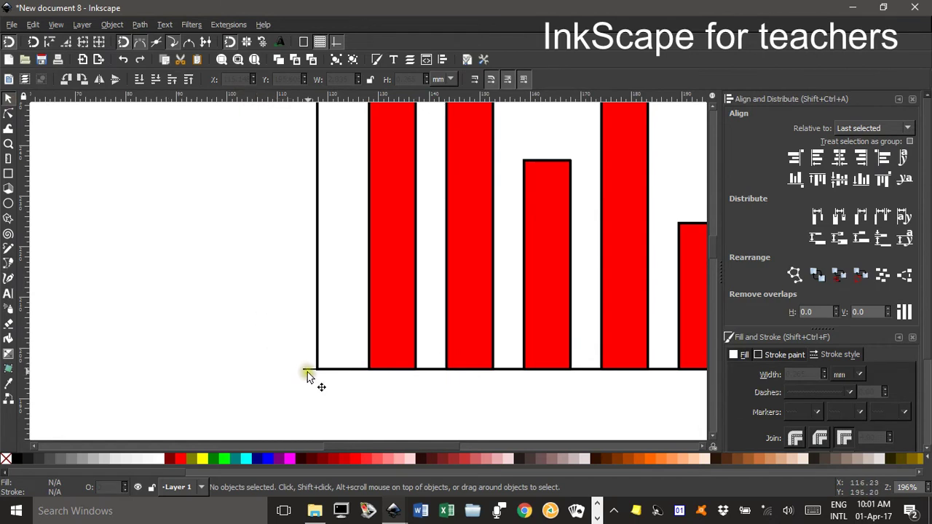
pyautogui.click(309, 371)
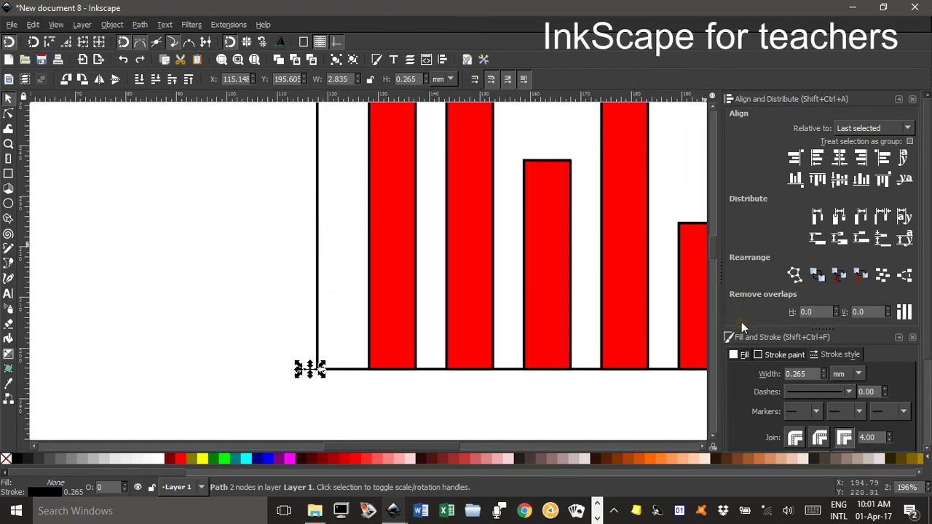
# Step: Set the Transform Move vertical offset to 10 mm for the tick mark
pyautogui.hotkey('shift', 'ctrl', 'm')
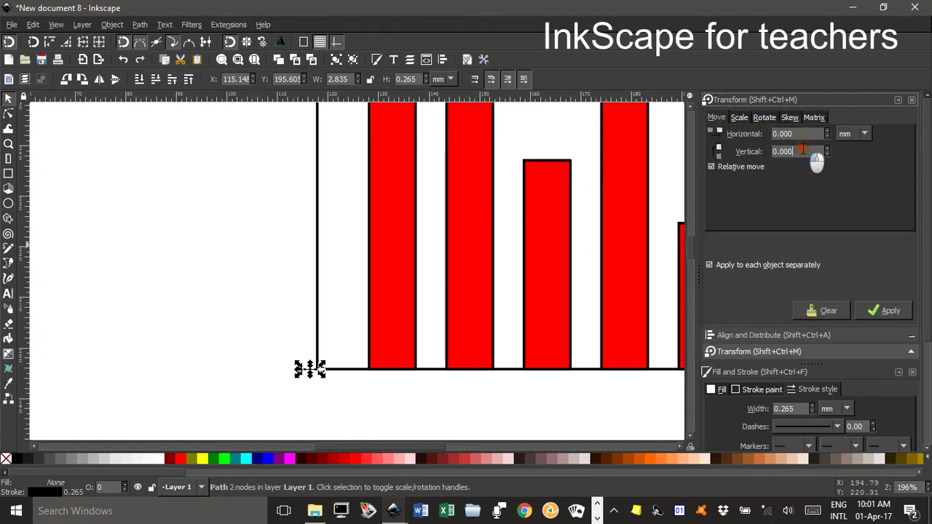
pyautogui.moveTo(801, 151); pyautogui.dragTo(763, 151)
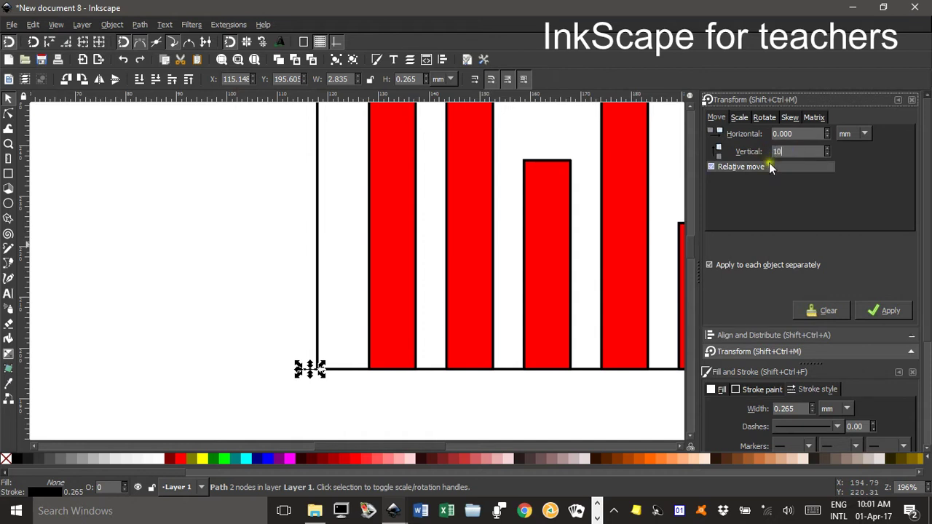
pyautogui.click(882, 311)
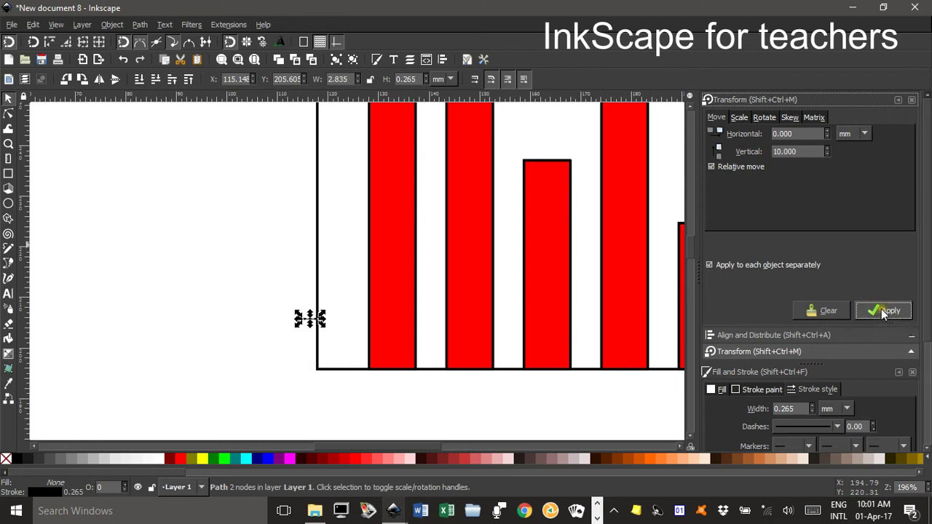
pyautogui.hotkey('ctrl', 'z')
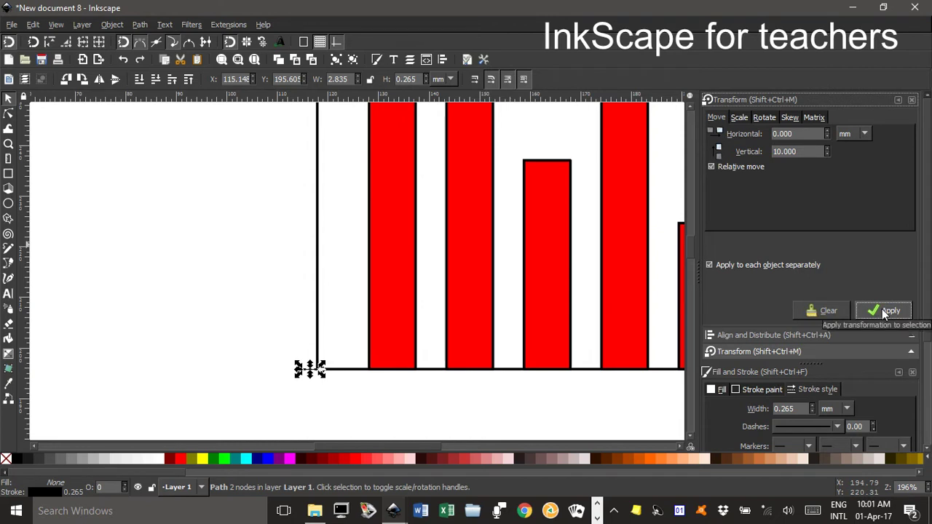
# Step: Repeat the 10 mm move to place tick marks all the way up the y-axis
pyautogui.click(882, 312)
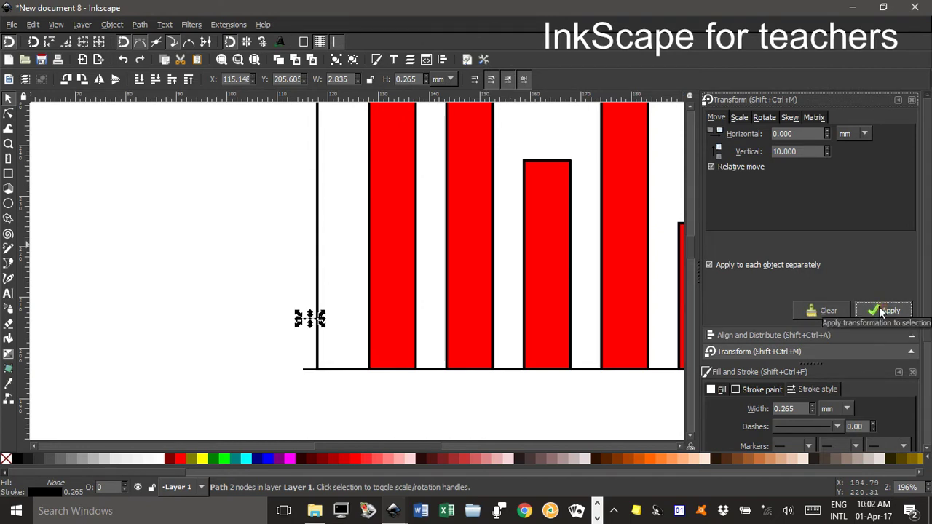
pyautogui.click(883, 312)
pyautogui.click(882, 312)
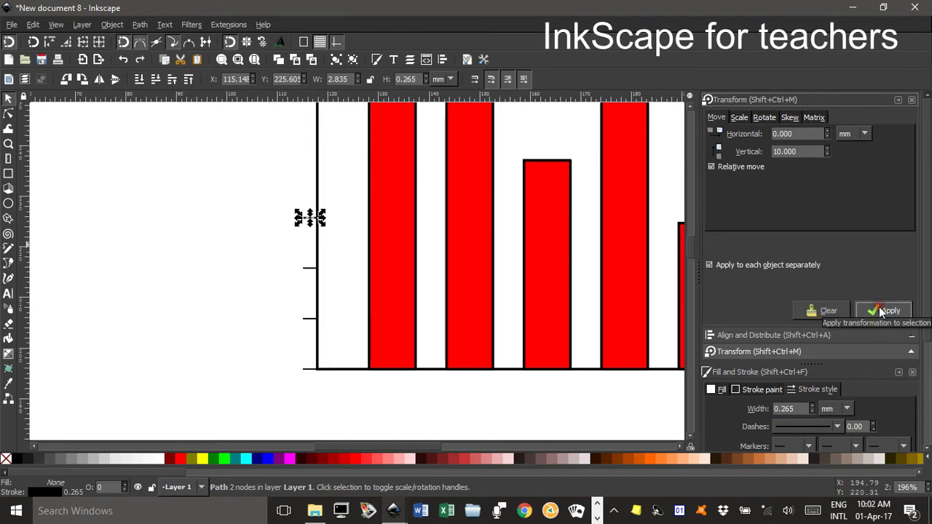
pyautogui.click(882, 312)
pyautogui.click(883, 312)
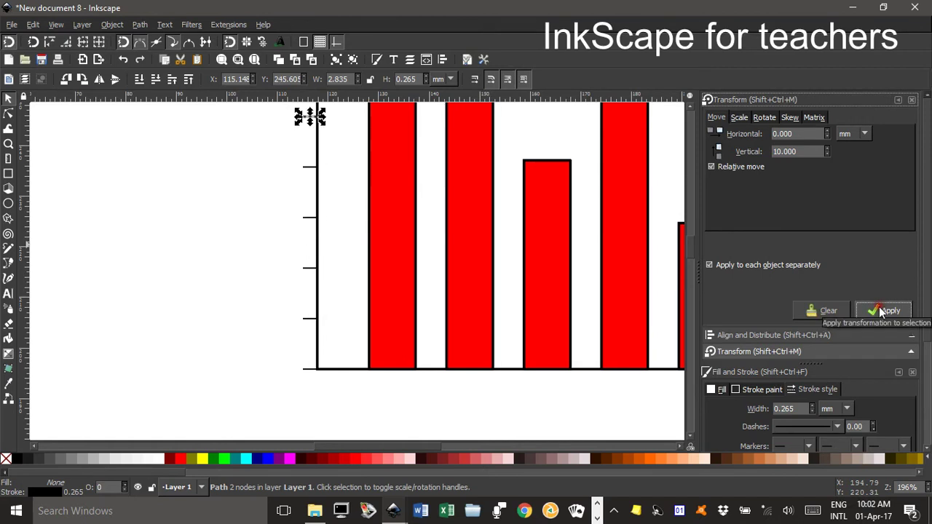
pyautogui.scroll(-2, 514, 306)
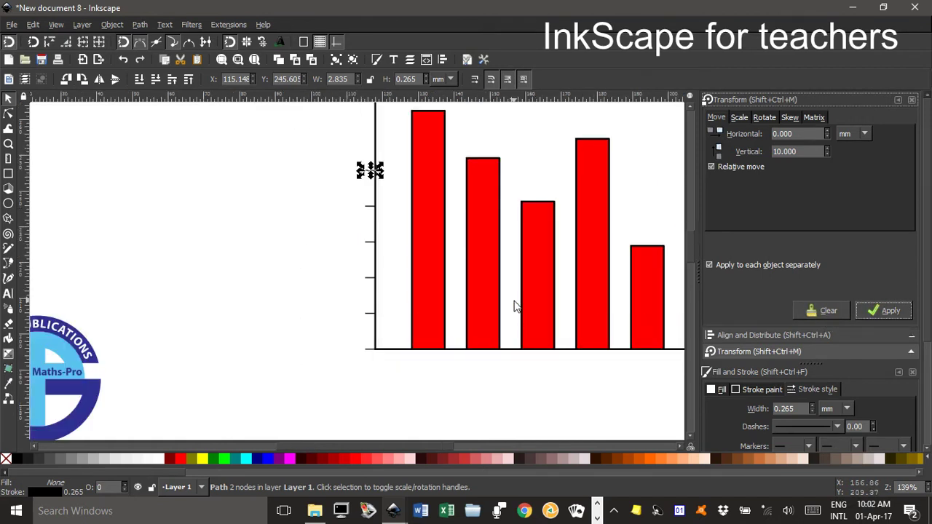
pyautogui.click(889, 312)
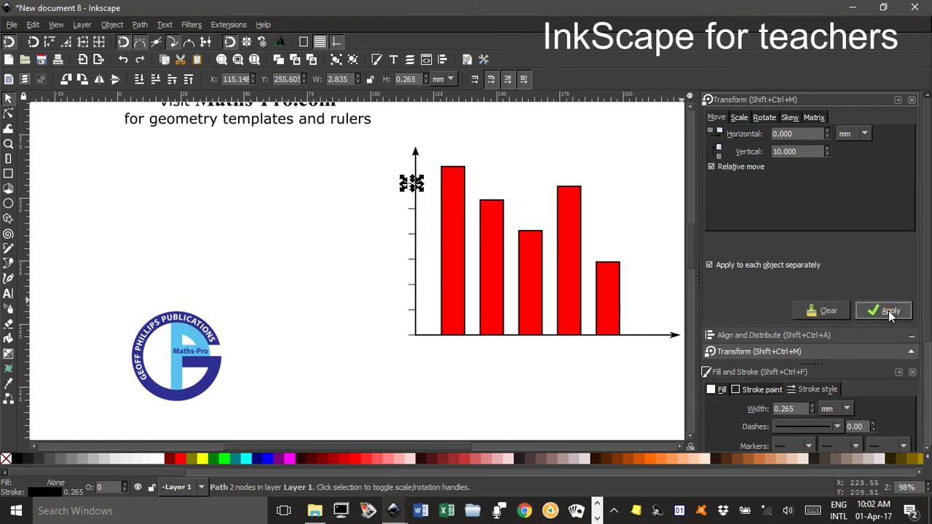
pyautogui.click(889, 312)
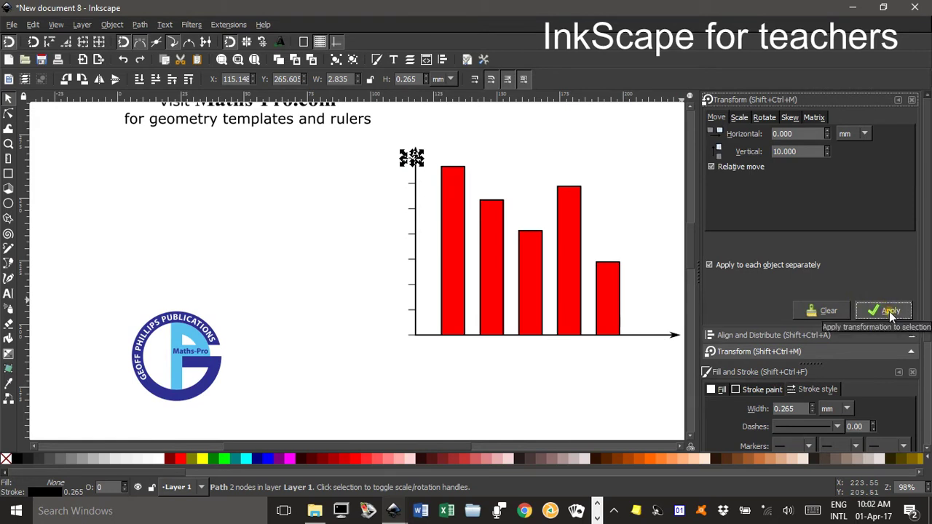
pyautogui.click(342, 204)
pyautogui.moveTo(602, 246); pyautogui.dragTo(457, 282)
# Step: Shorten the first three bars to about 65.5, 55.9 and 40.5 mm tall
pyautogui.scroll(1, 463, 277)
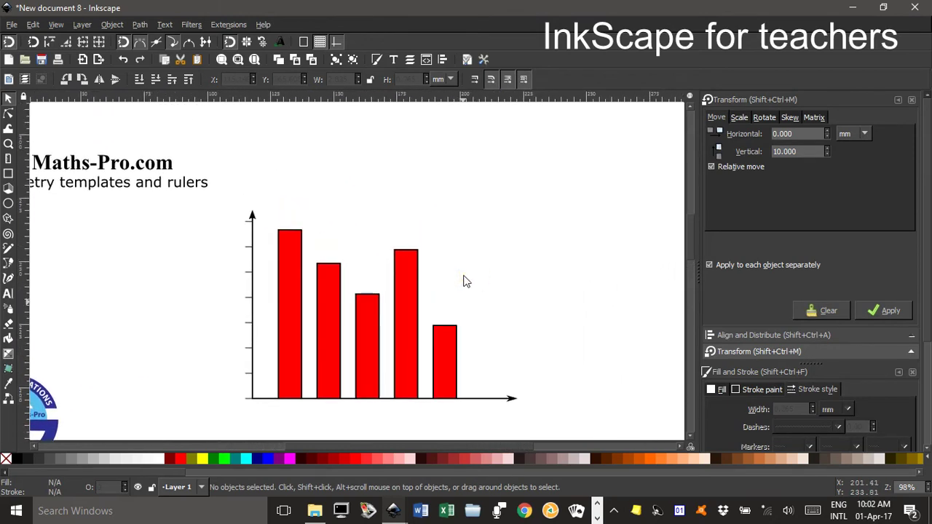
pyautogui.keyDown('ctrl'); pyautogui.scroll(1, 463, 276); pyautogui.keyUp('ctrl')
pyautogui.moveTo(464, 277); pyautogui.dragTo(476, 212)
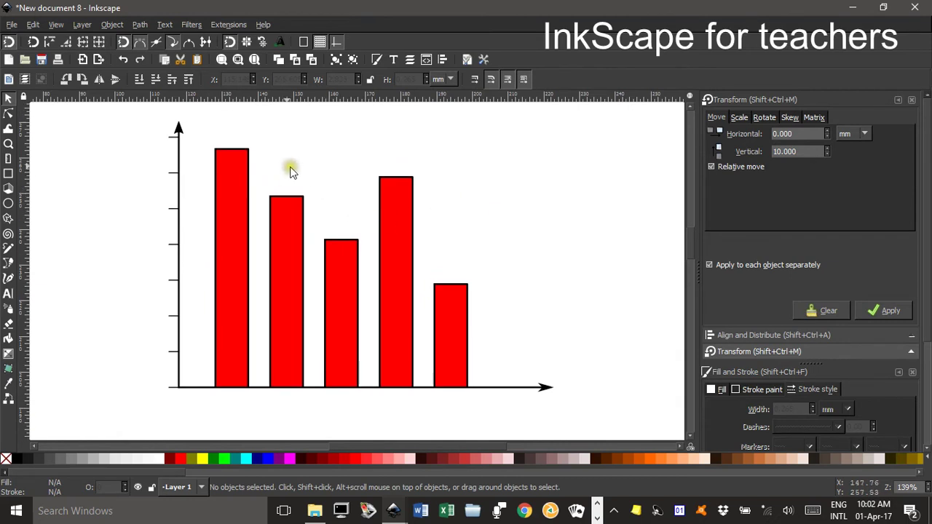
pyautogui.click(230, 165)
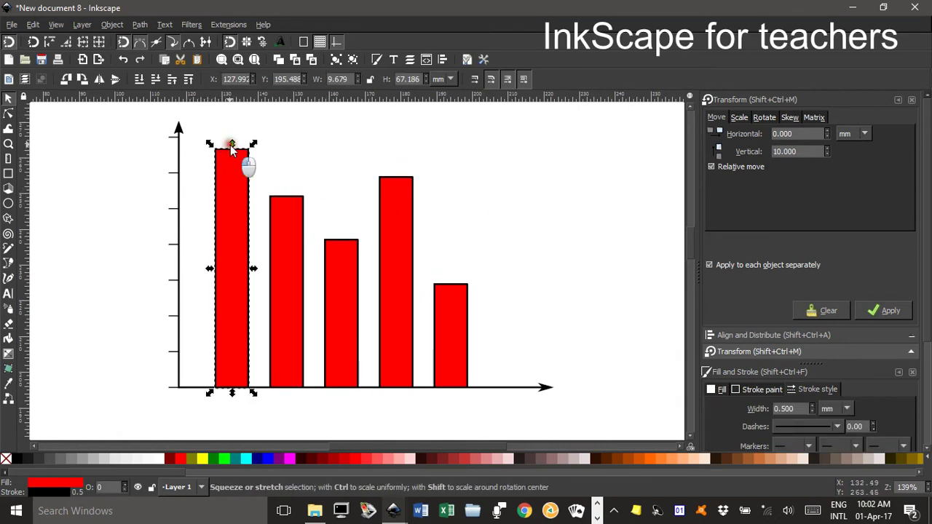
pyautogui.moveTo(231, 145)
pyautogui.mouseDown()
pyautogui.moveTo(230, 159)
pyautogui.moveTo(230, 151)
pyautogui.mouseUp()
pyautogui.click(290, 202)
pyautogui.moveTo(285, 191); pyautogui.dragTo(285, 189)
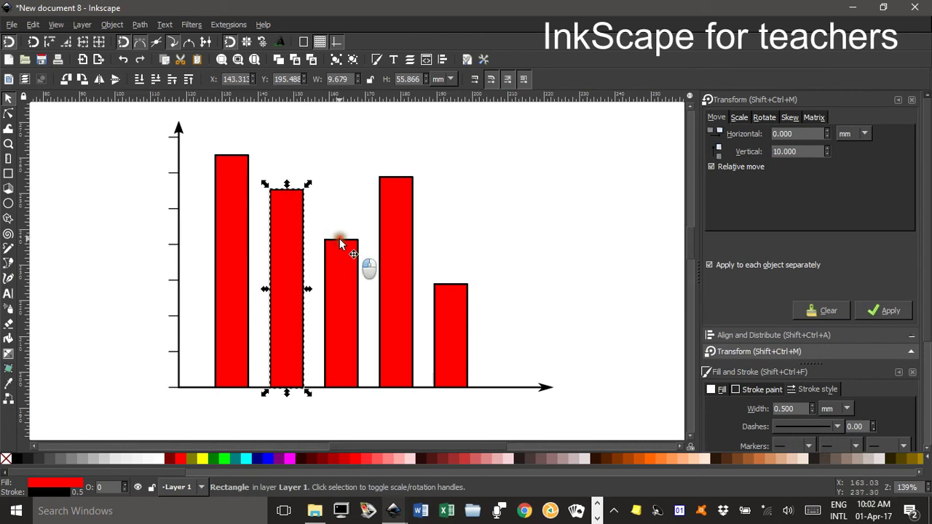
pyautogui.moveTo(339, 245); pyautogui.dragTo(340, 239)
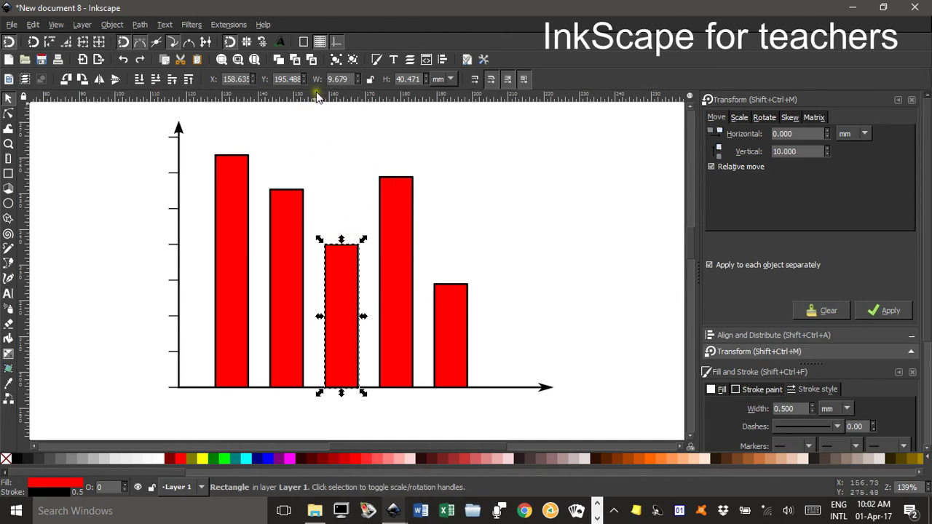
# Step: Drag a horizontal guide onto the canvas and set it on a y-axis tick
pyautogui.moveTo(317, 99); pyautogui.dragTo(303, 250)
pyautogui.click(475, 270)
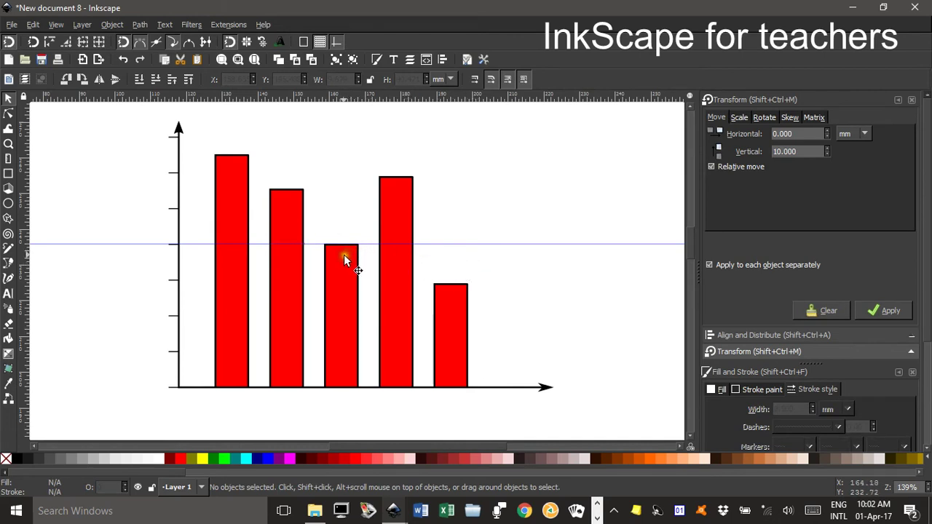
pyautogui.moveTo(208, 246); pyautogui.dragTo(206, 284)
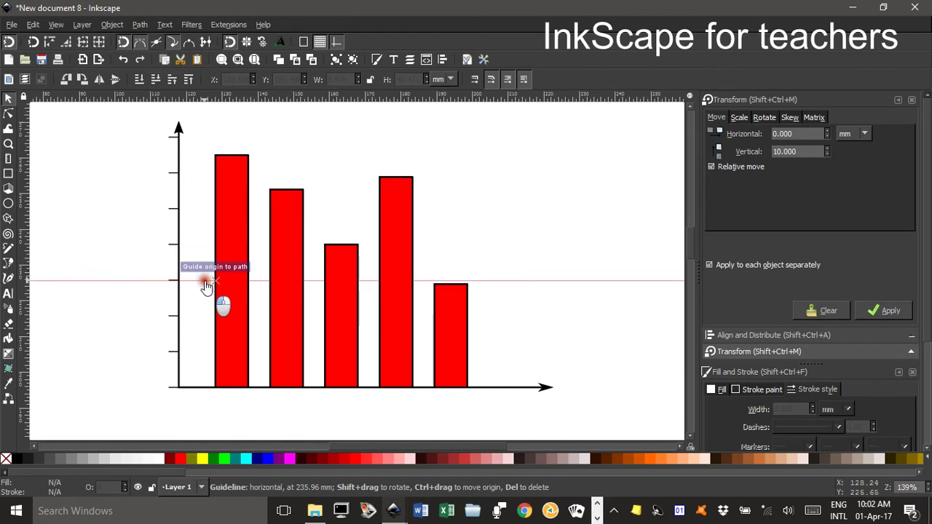
pyautogui.click(453, 291)
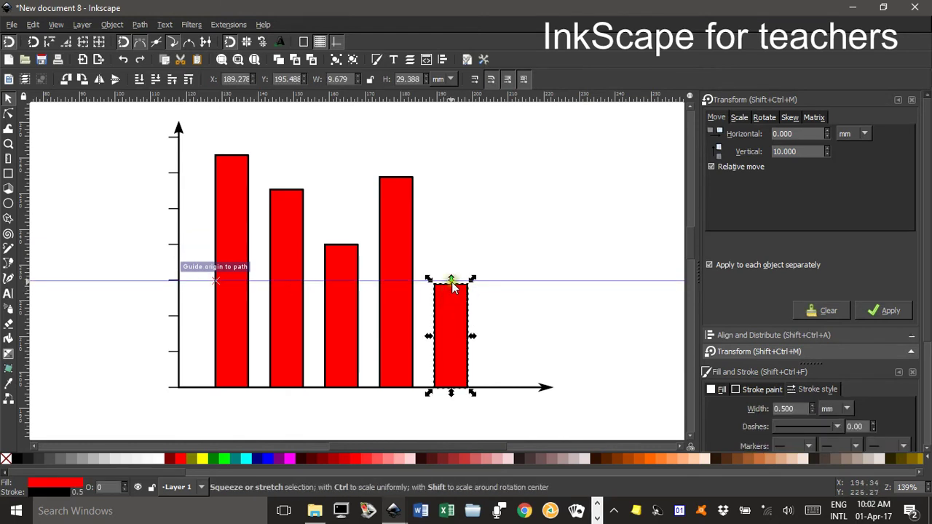
# Step: Stretch the fifth bar's top up to the guide, then delete the guide
pyautogui.moveTo(452, 285); pyautogui.dragTo(468, 289)
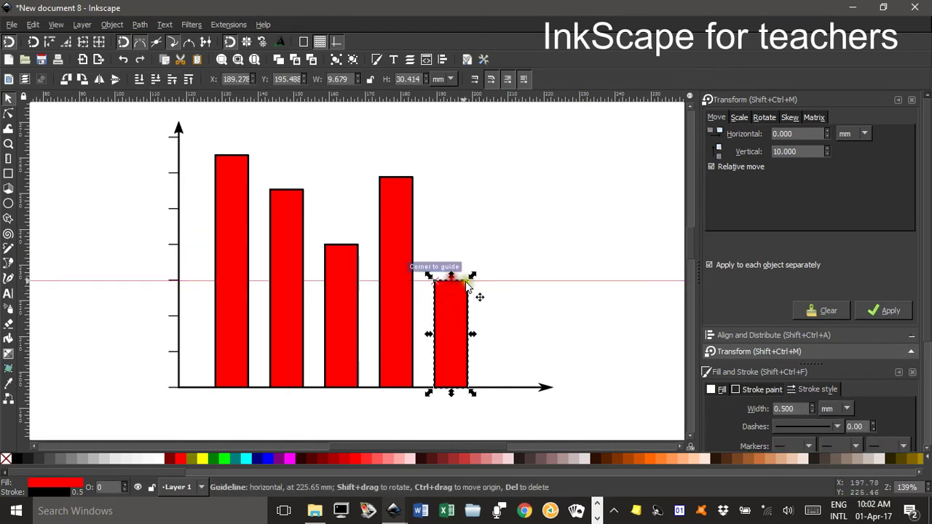
pyautogui.click(496, 303)
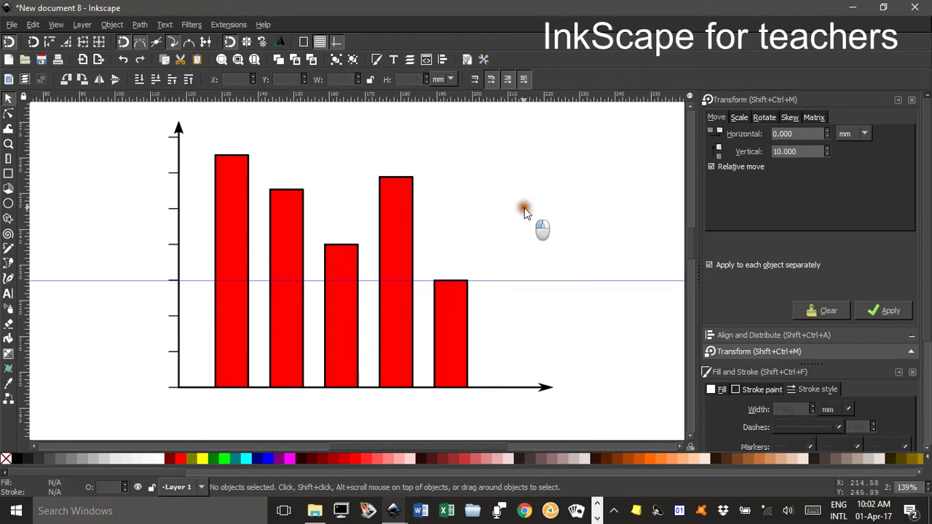
pyautogui.click(504, 283)
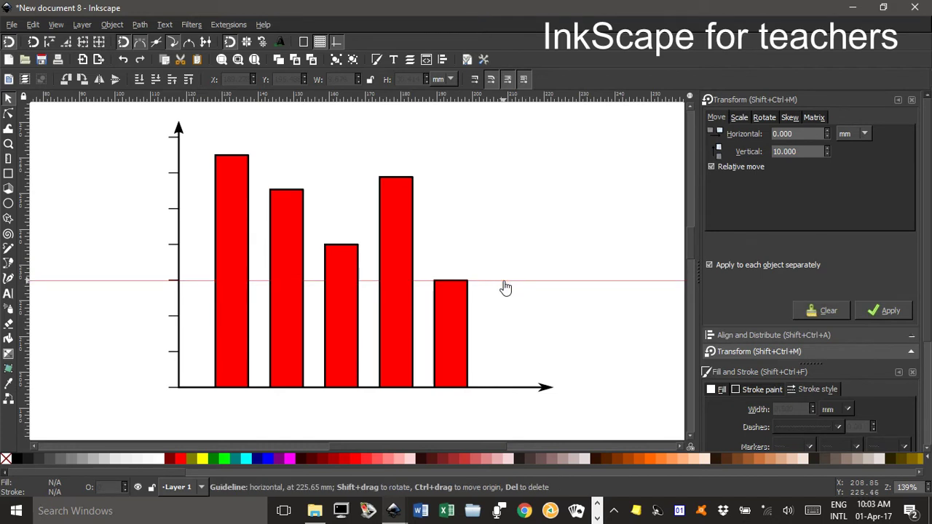
pyautogui.doubleClick(504, 286)
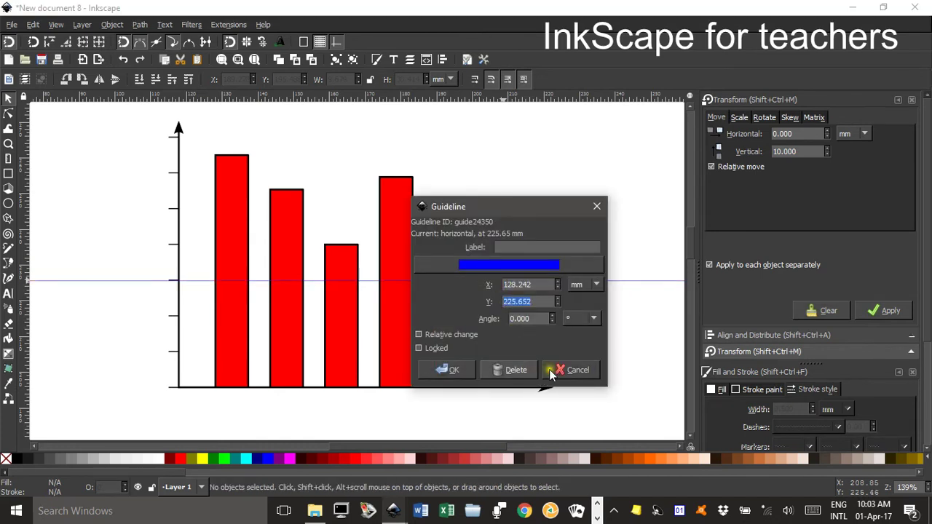
pyautogui.click(516, 372)
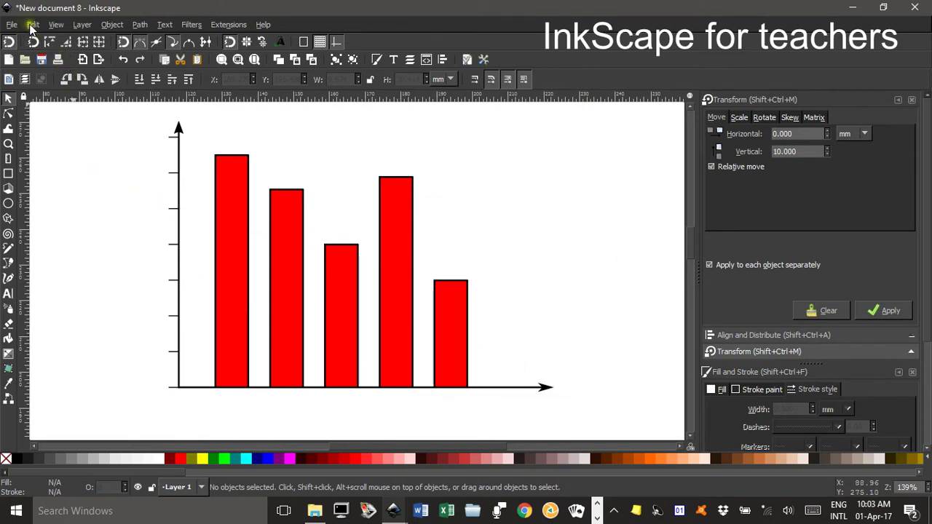
pyautogui.click(54, 26)
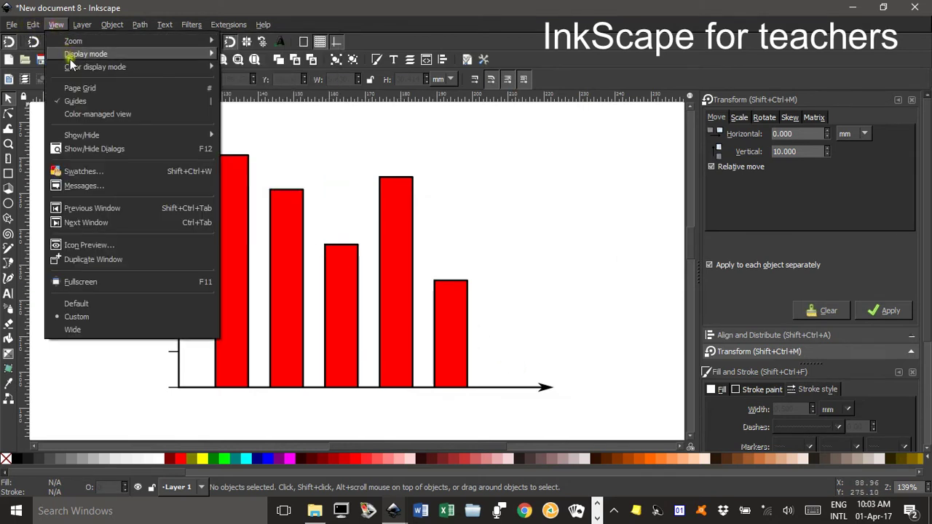
pyautogui.click(80, 87)
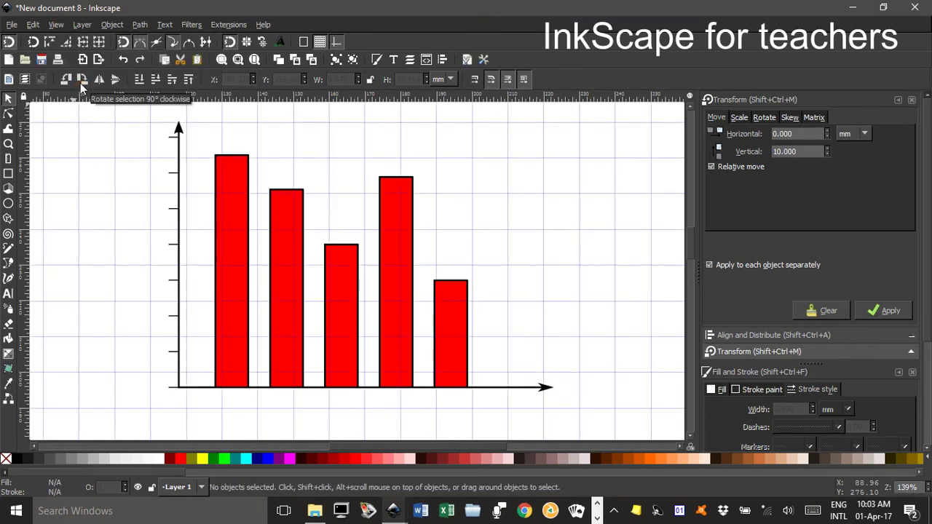
pyautogui.click(57, 24)
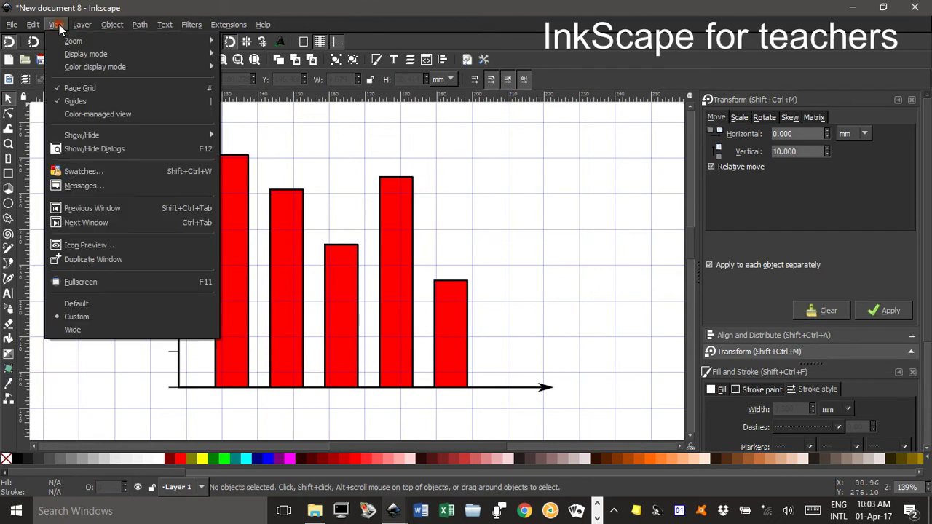
# Step: Hide the page grid and fill bars two to five blue, green, yellow and purple
pyautogui.click(80, 88)
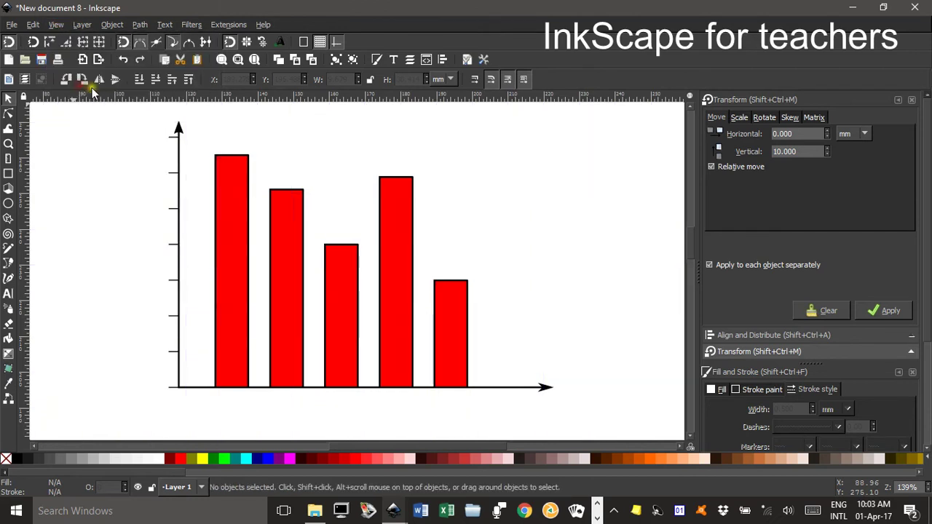
pyautogui.click(284, 256)
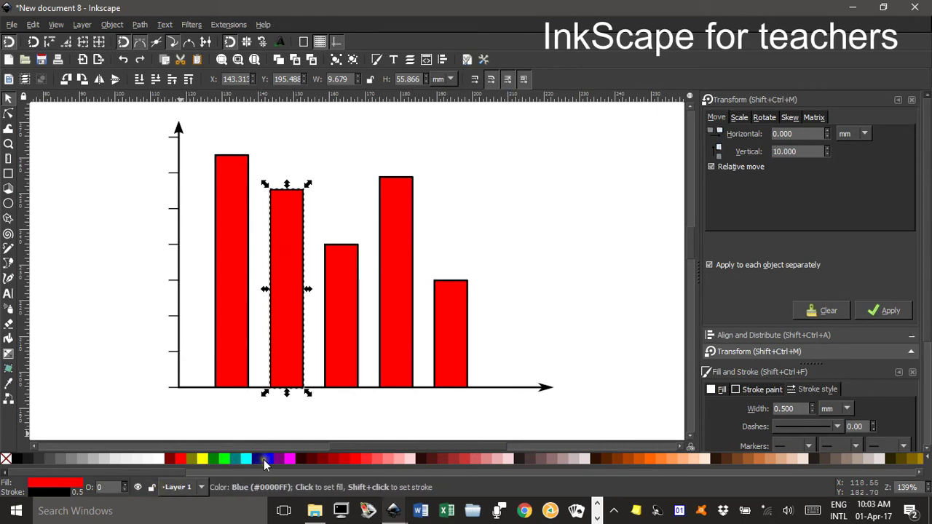
pyautogui.click(267, 458)
pyautogui.click(337, 360)
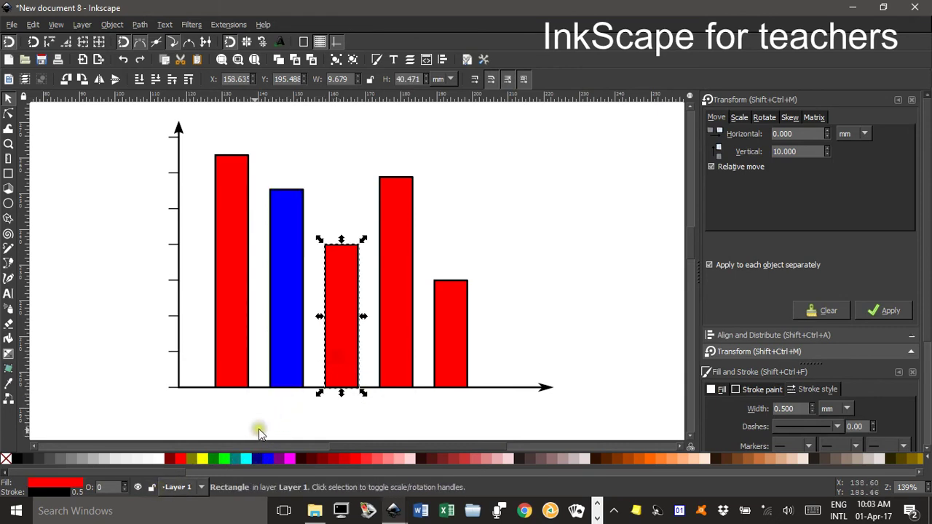
pyautogui.click(223, 459)
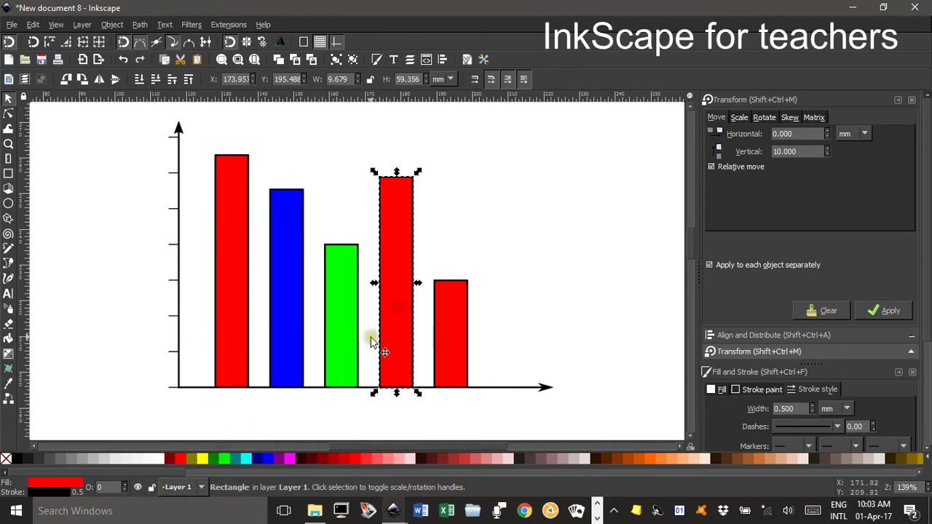
pyautogui.click(203, 459)
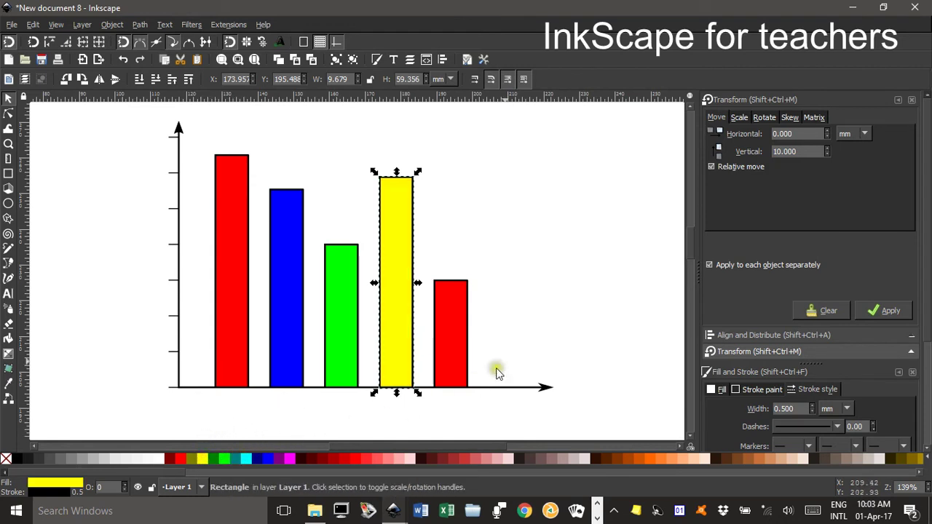
pyautogui.click(453, 343)
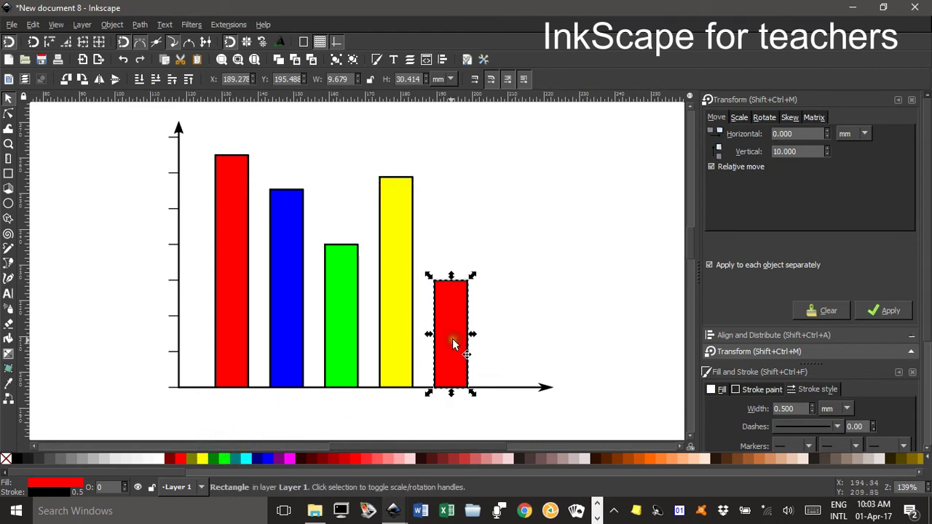
pyautogui.click(279, 458)
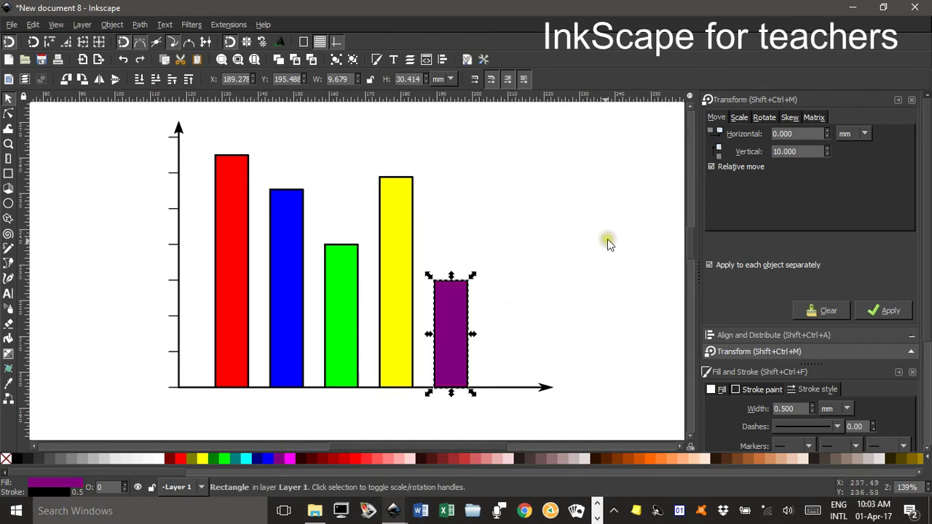
# Step: Lighten the last bar's purple fill to ba00ba with the L slider
pyautogui.click(723, 389)
pyautogui.moveTo(928, 378); pyautogui.dragTo(928, 403)
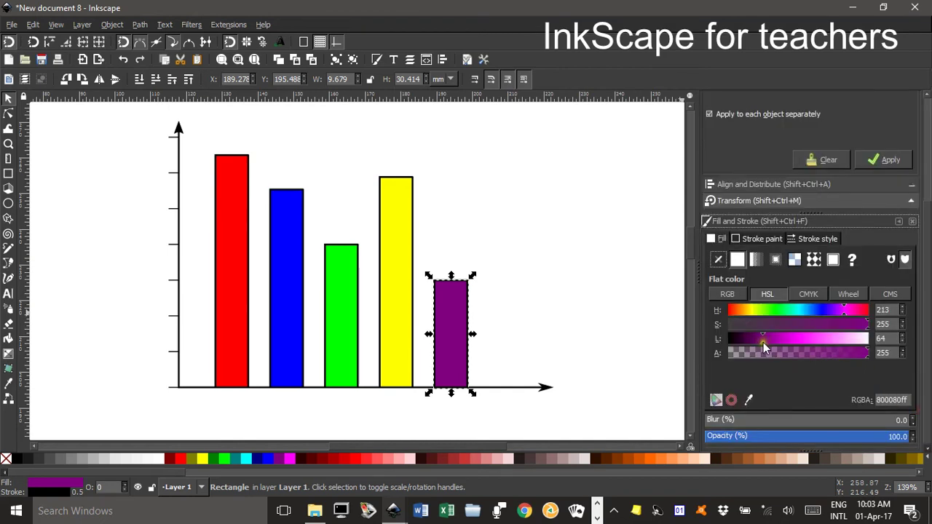
pyautogui.moveTo(763, 342)
pyautogui.mouseDown()
pyautogui.moveTo(744, 345)
pyautogui.moveTo(816, 341)
pyautogui.moveTo(779, 340)
pyautogui.mouseUp()
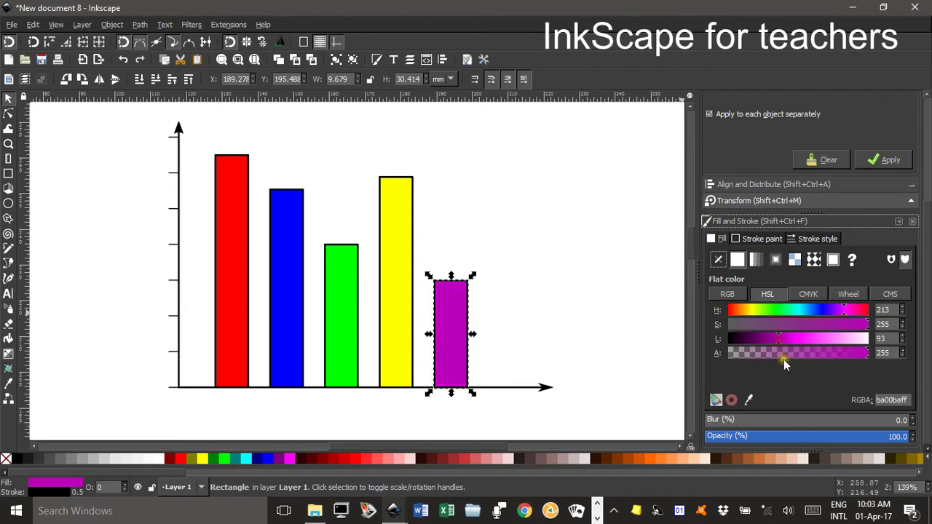
pyautogui.click(554, 271)
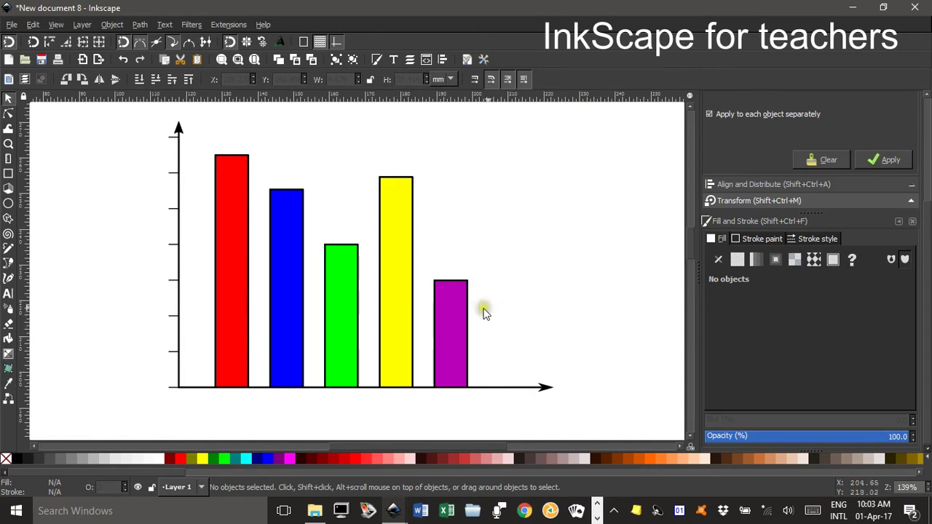
# Step: Create a '0' text label and move it beside the bottom of the vertical axis
pyautogui.click(9, 295)
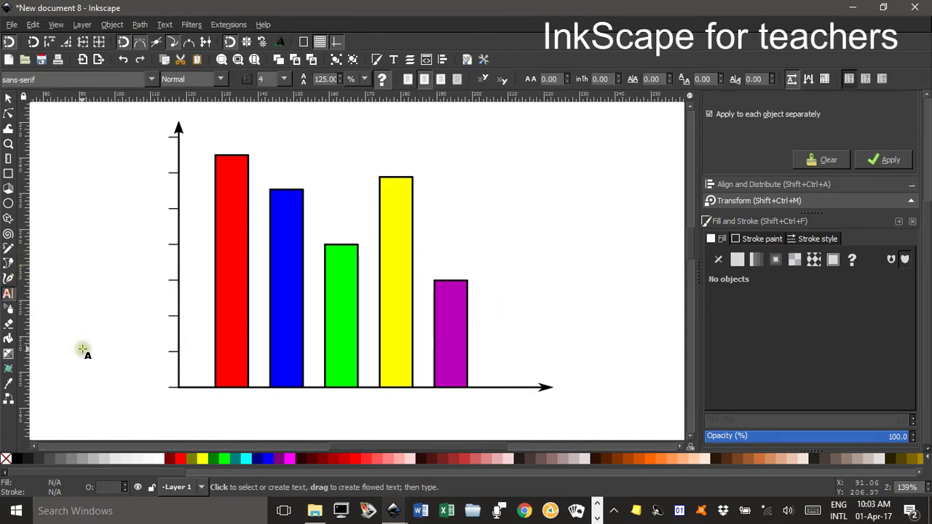
pyautogui.click(90, 381)
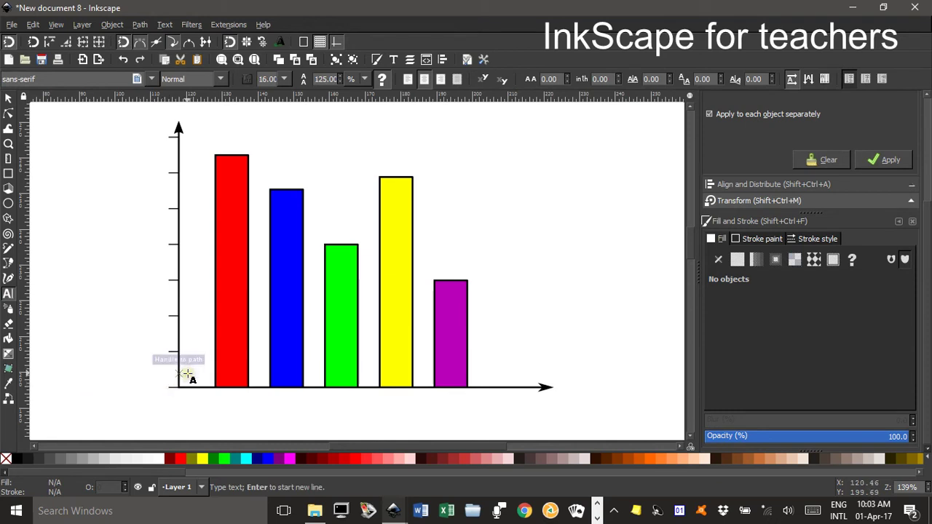
pyautogui.write('0')
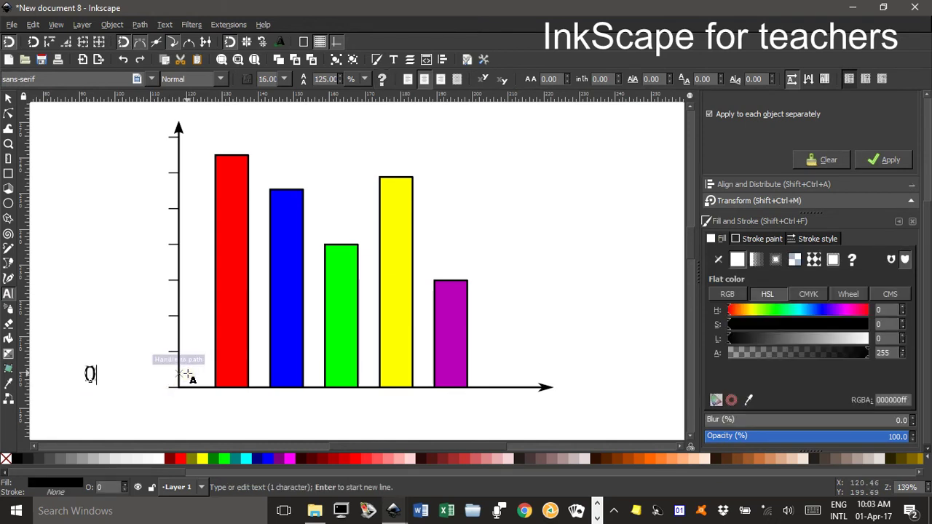
pyautogui.click(8, 100)
pyautogui.moveTo(90, 373); pyautogui.dragTo(153, 386)
# Step: Scale the 0 label down to 10.67 pt and nudge it next to the origin
pyautogui.keyDown('ctrl'); pyautogui.scroll(2, 256, 364); pyautogui.keyUp('ctrl')
pyautogui.keyDown('ctrl'); pyautogui.scroll(-4, 256, 364); pyautogui.keyUp('ctrl')
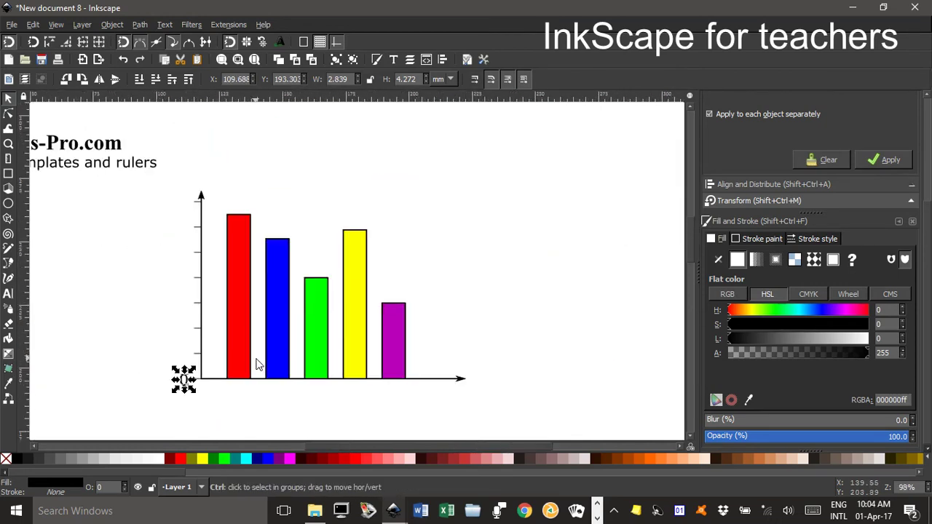
pyautogui.click(437, 316)
pyautogui.keyDown('ctrl'); pyautogui.scroll(1, 384, 340); pyautogui.keyUp('ctrl')
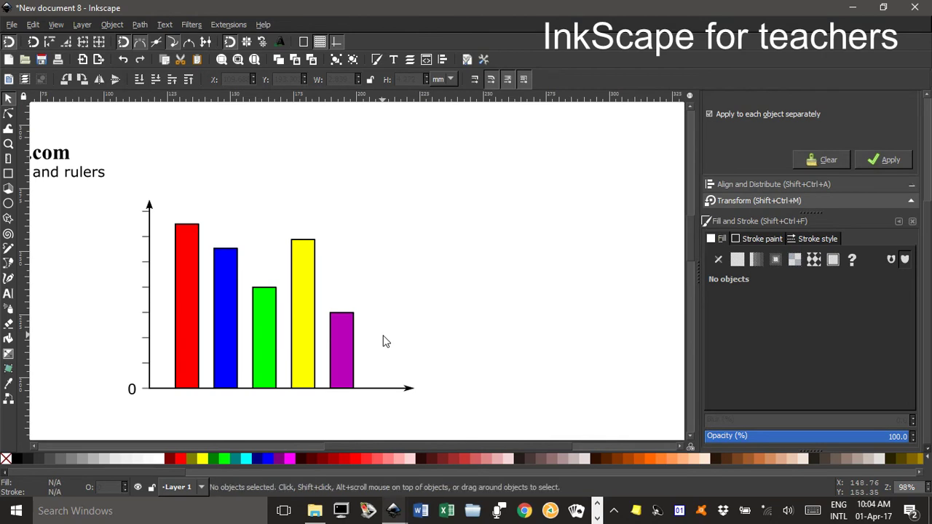
pyautogui.keyDown('ctrl'); pyautogui.scroll(1, 384, 339); pyautogui.keyUp('ctrl')
pyautogui.moveTo(383, 333); pyautogui.dragTo(502, 266)
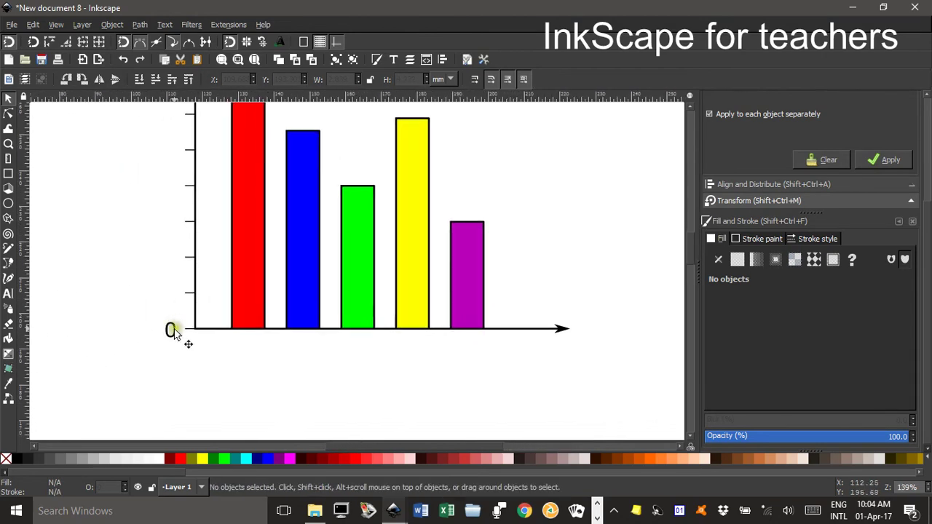
pyautogui.click(173, 332)
pyautogui.keyDown('ctrl'); pyautogui.scroll(3, 182, 319); pyautogui.keyUp('ctrl')
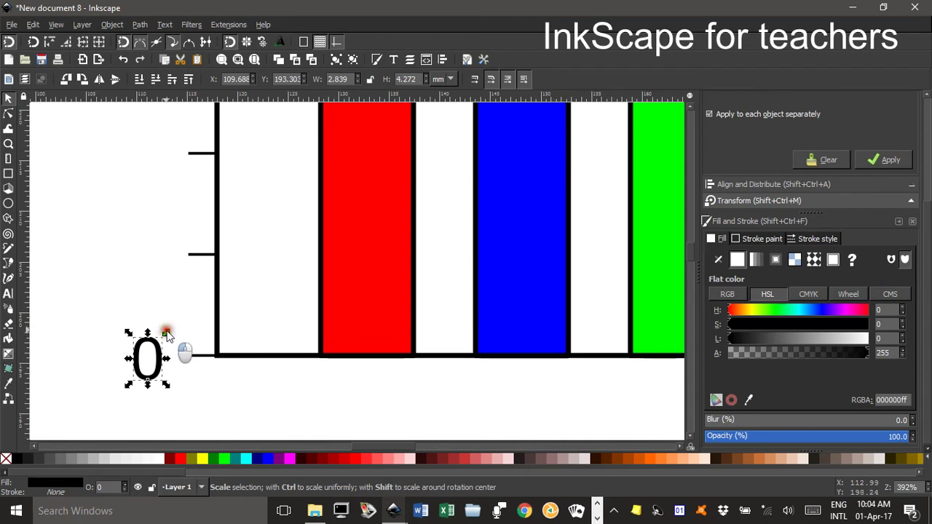
pyautogui.moveTo(166, 333); pyautogui.dragTo(176, 359)
pyautogui.click(162, 370)
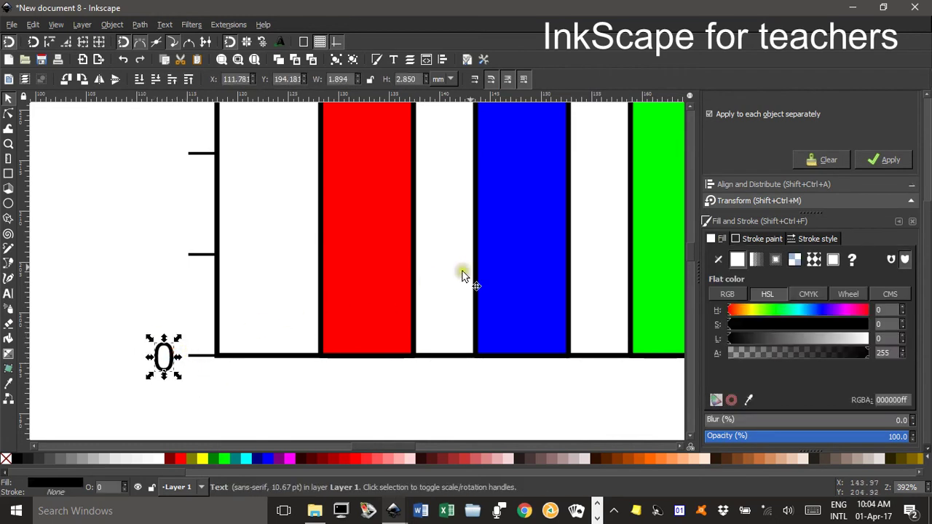
# Step: Set Transform Move to 10 mm vertical and step duplicated 0 labels up the first ticks
pyautogui.click(778, 201)
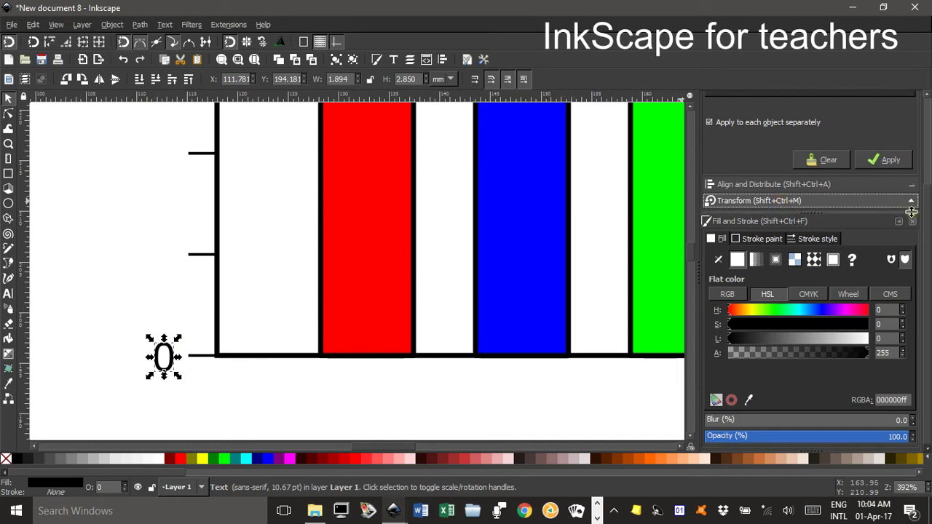
pyautogui.moveTo(925, 208); pyautogui.dragTo(922, 91)
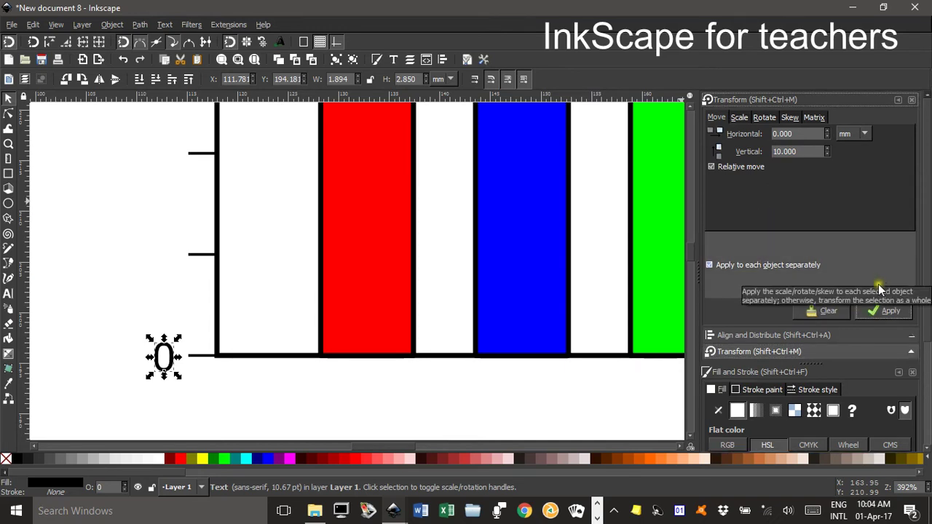
pyautogui.click(878, 308)
pyautogui.hotkey('ctrl', 'd')
pyautogui.click(879, 308)
pyautogui.hotkey('ctrl', 'd')
pyautogui.click(879, 308)
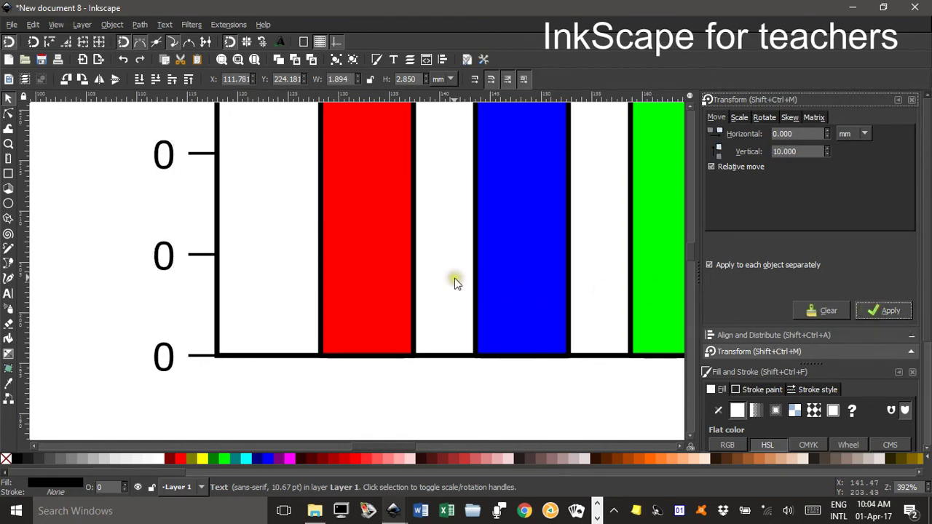
# Step: Keep duplicating the 0 label and moving it 10 mm up until the top tick
pyautogui.scroll(-2, 455, 283)
pyautogui.moveTo(476, 234); pyautogui.dragTo(350, 344)
pyautogui.scroll(-1, 350, 331)
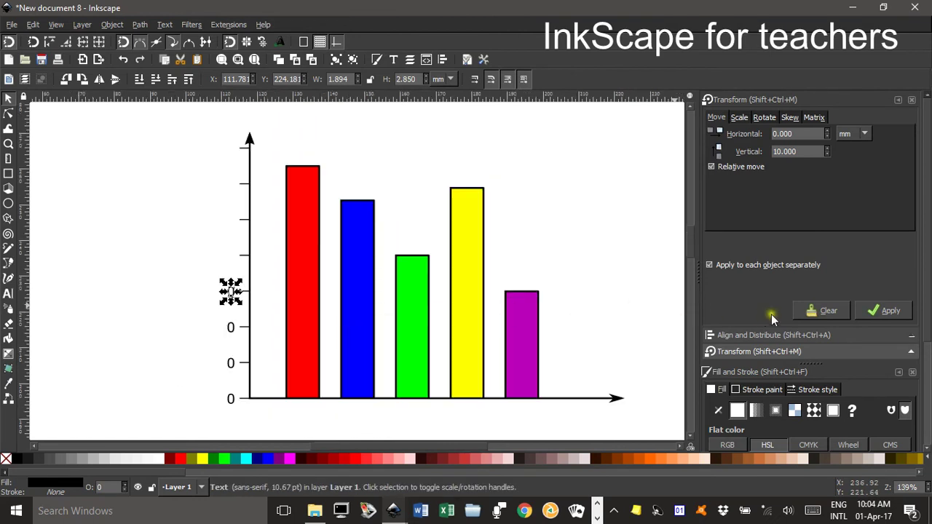
pyautogui.hotkey('ctrl', 'd')
pyautogui.click(884, 311)
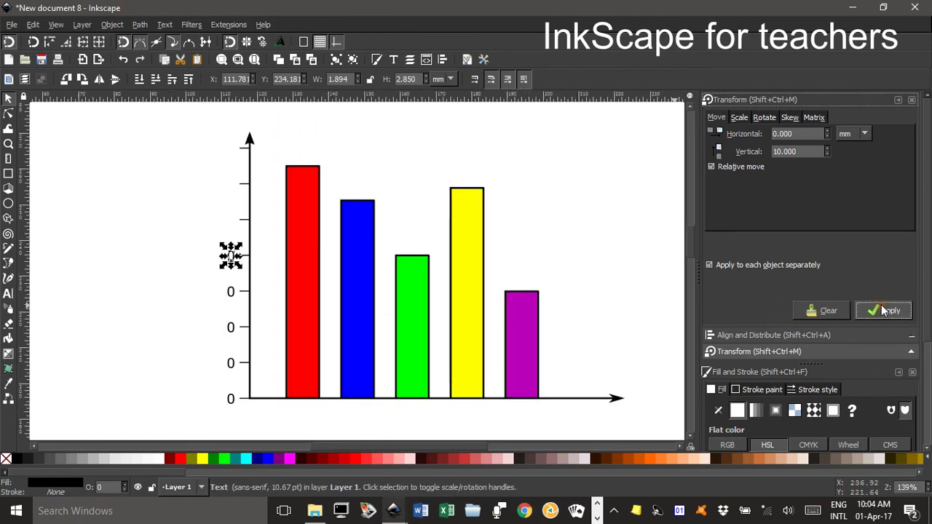
pyautogui.hotkey('ctrl', 'd')
pyautogui.click(884, 311)
pyautogui.hotkey('ctrl', 'd')
pyautogui.click(884, 311)
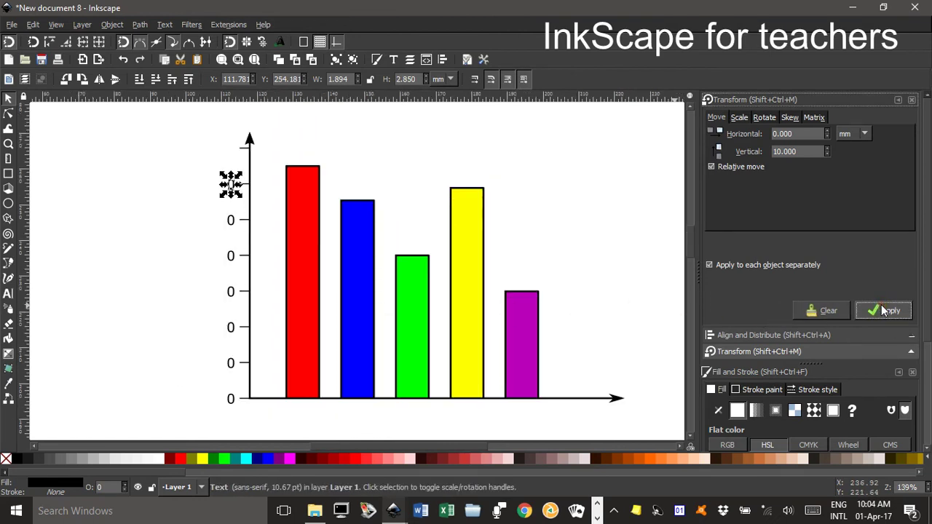
pyautogui.hotkey('ctrl', 'd')
pyautogui.click(884, 311)
pyautogui.click(372, 146)
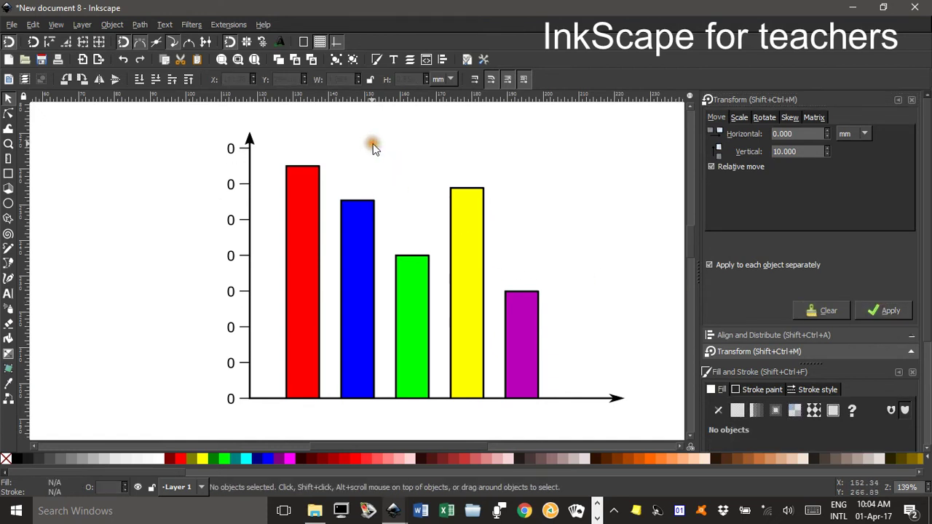
# Step: Retype the three lowest labels above the origin as 2, 4 and 6
pyautogui.click(232, 362)
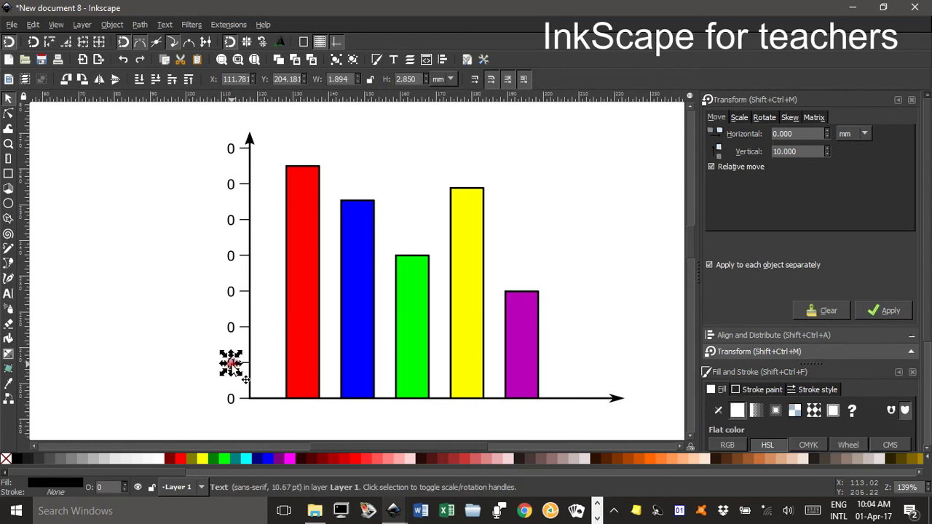
pyautogui.doubleClick(233, 361)
pyautogui.press('Escape')
pyautogui.doubleClick(233, 363)
pyautogui.write('2')
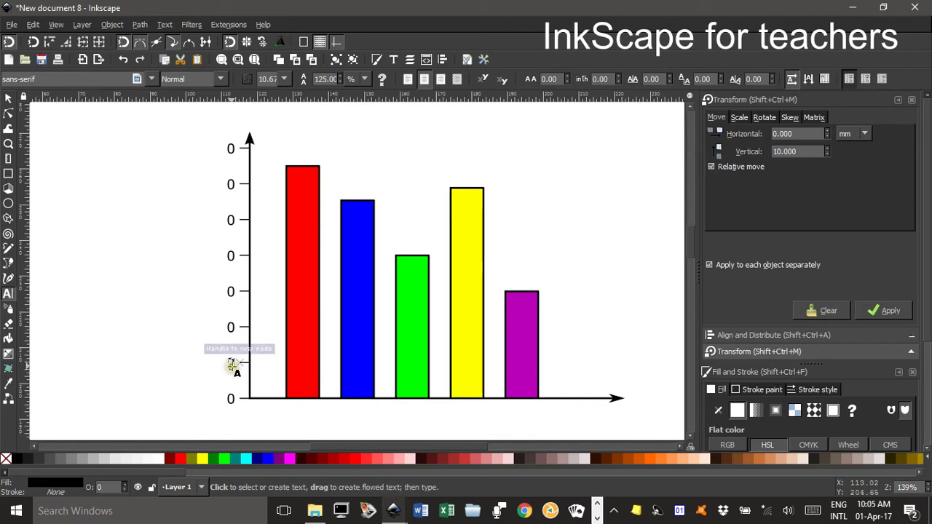
pyautogui.doubleClick(232, 327)
pyautogui.write('4')
pyautogui.doubleClick(233, 291)
pyautogui.write('6')
# Step: Retype the remaining labels up the axis as 8, 10, 12 and 14
pyautogui.doubleClick(231, 255)
pyautogui.write('8')
pyautogui.doubleClick(232, 220)
pyautogui.write('10')
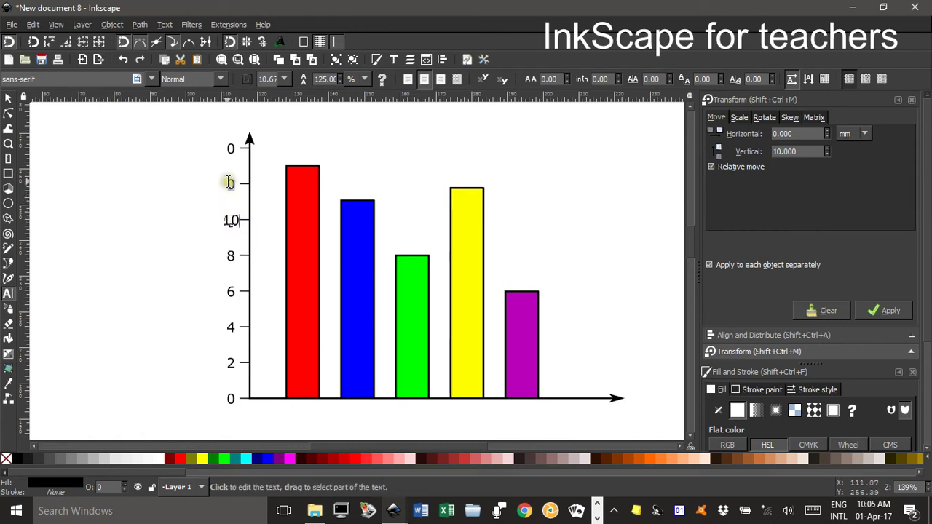
pyautogui.doubleClick(232, 183)
pyautogui.write('12')
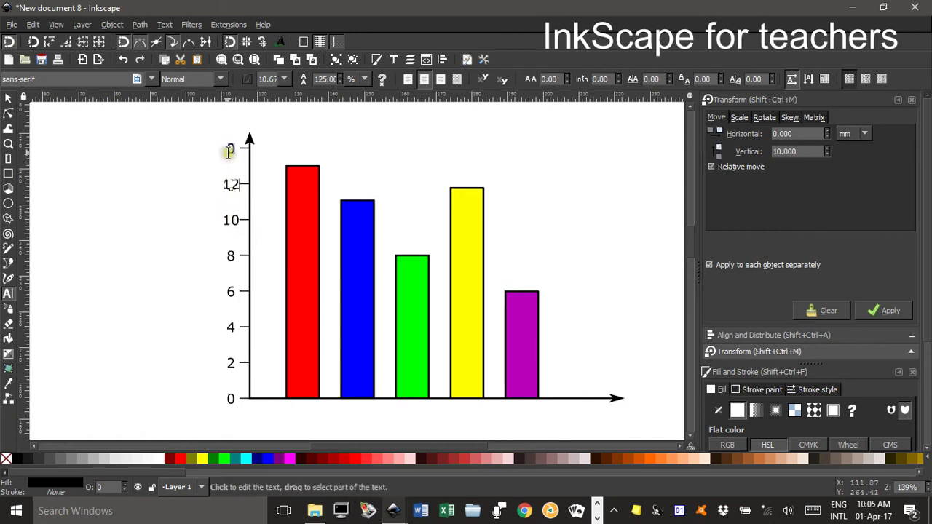
pyautogui.doubleClick(232, 149)
pyautogui.write('14')
pyautogui.click(8, 98)
pyautogui.click(101, 148)
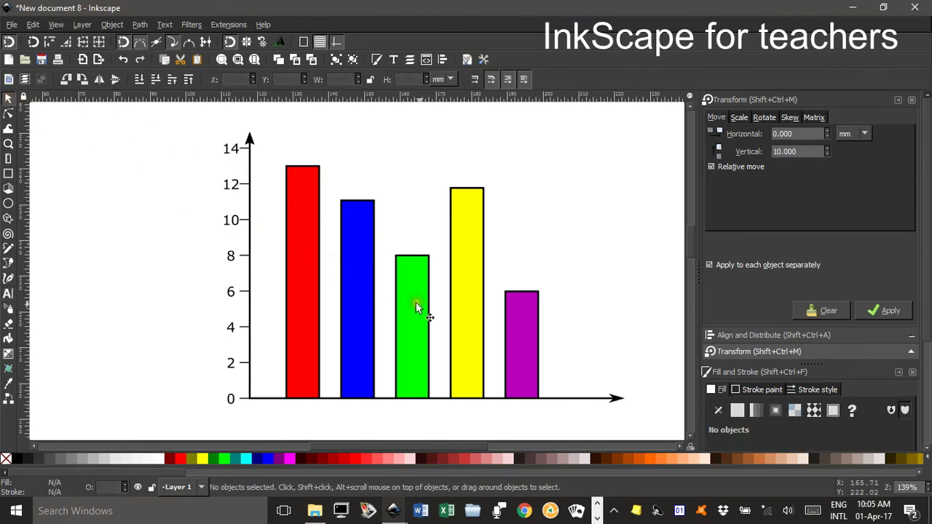
# Step: Type '7A students favourite colours' above the chart and drag it centred over the bars
pyautogui.scroll(2, 478, 343)
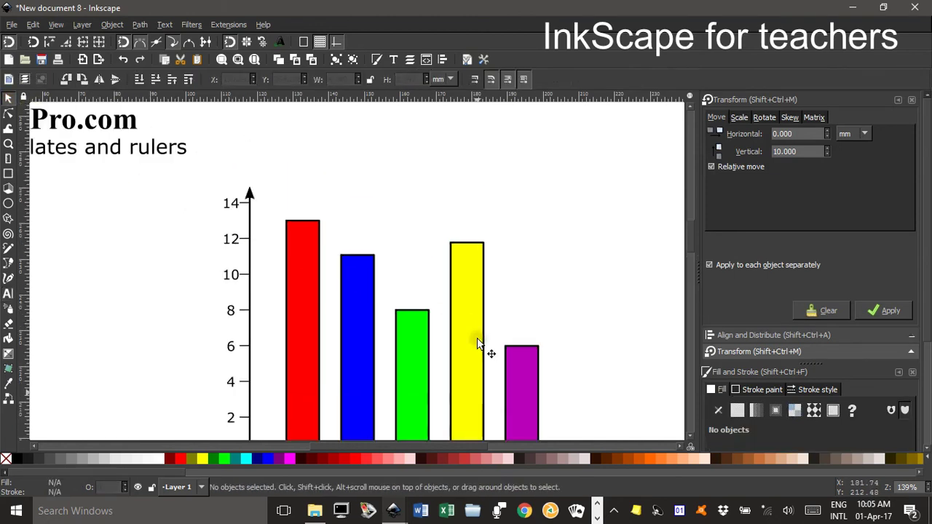
pyautogui.scroll(-2, 433, 322)
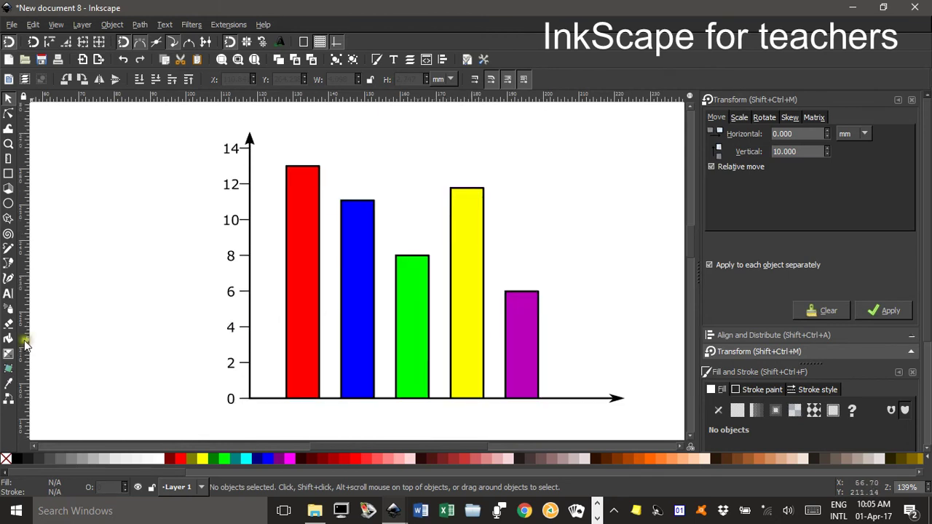
pyautogui.click(9, 295)
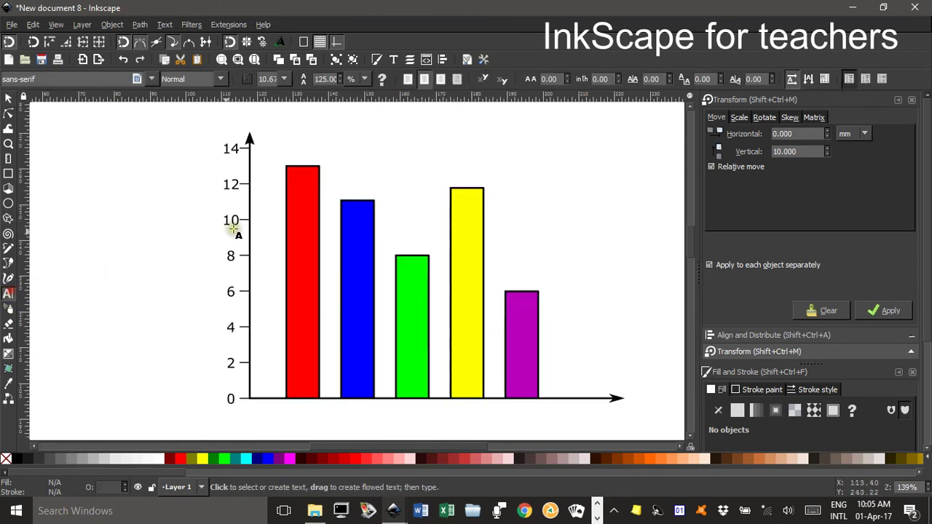
pyautogui.click(343, 131)
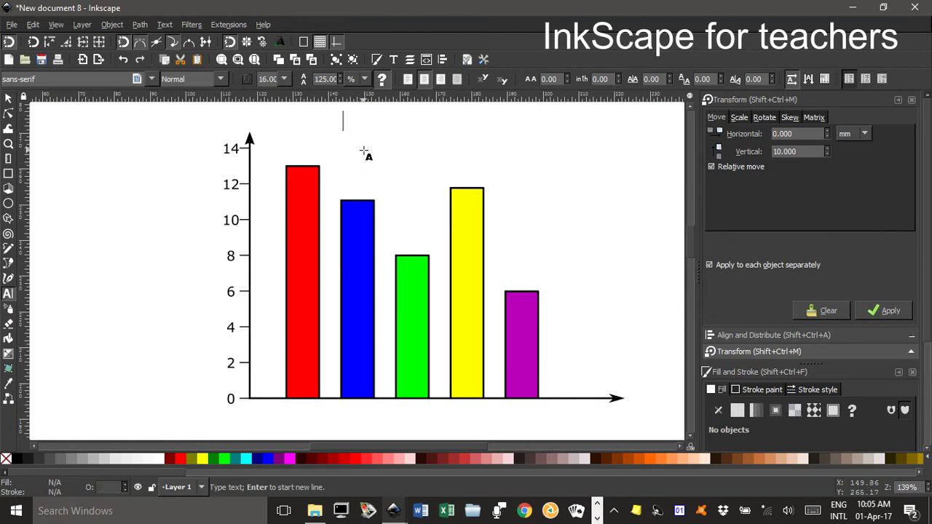
pyautogui.write('7As')
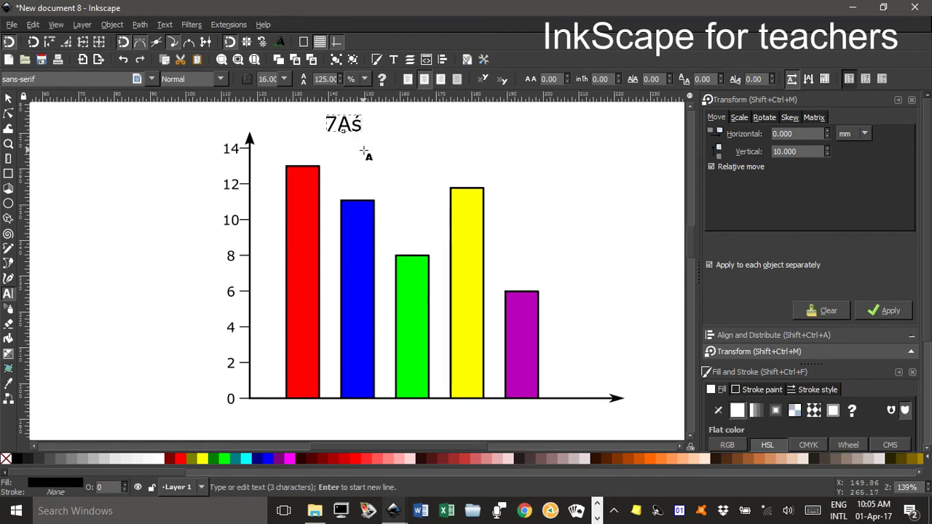
pyautogui.press('BackSpace')
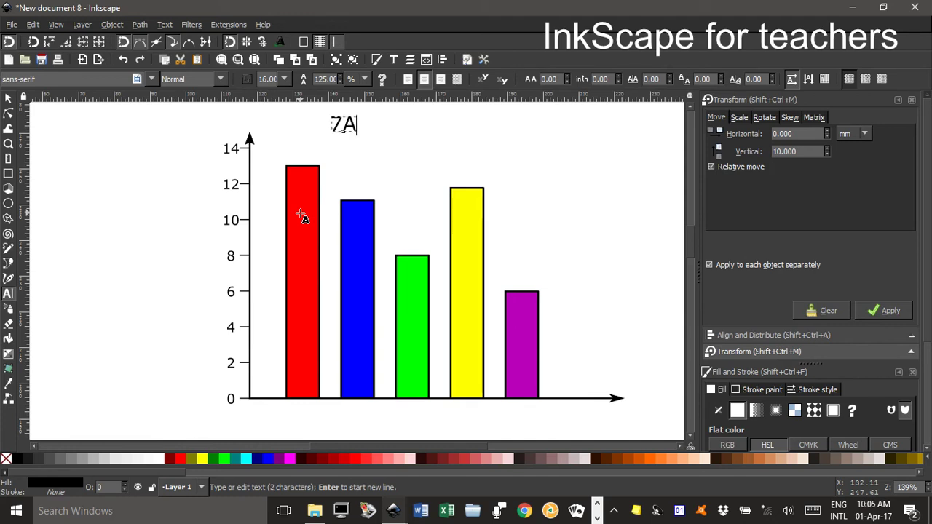
pyautogui.write('students')
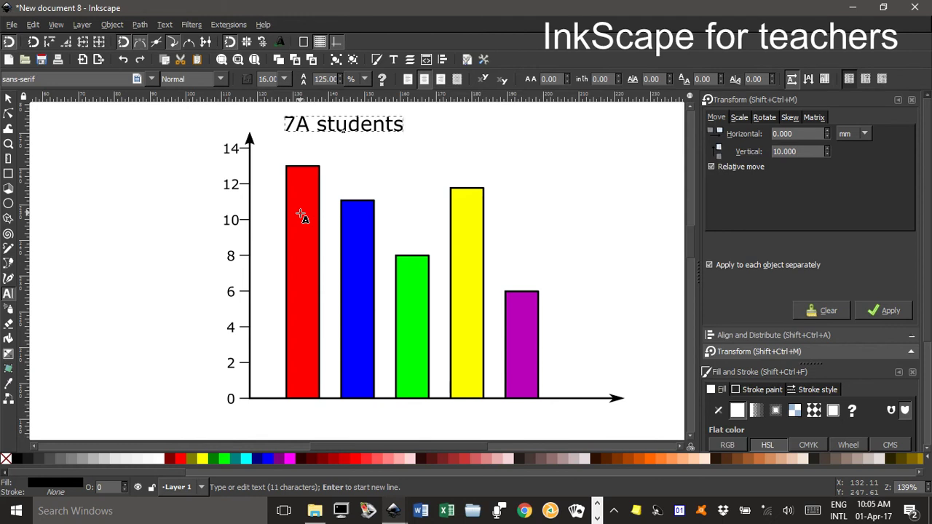
pyautogui.write(' favou')
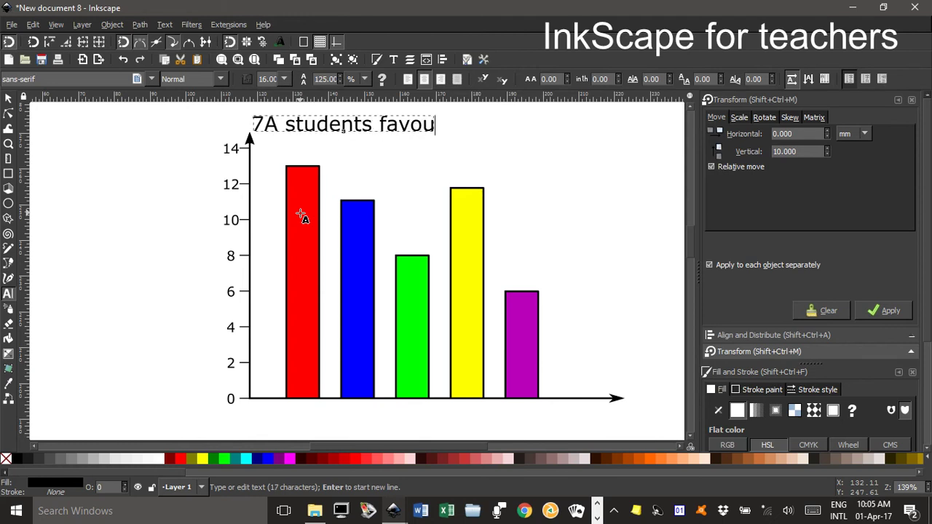
pyautogui.write('rite colours')
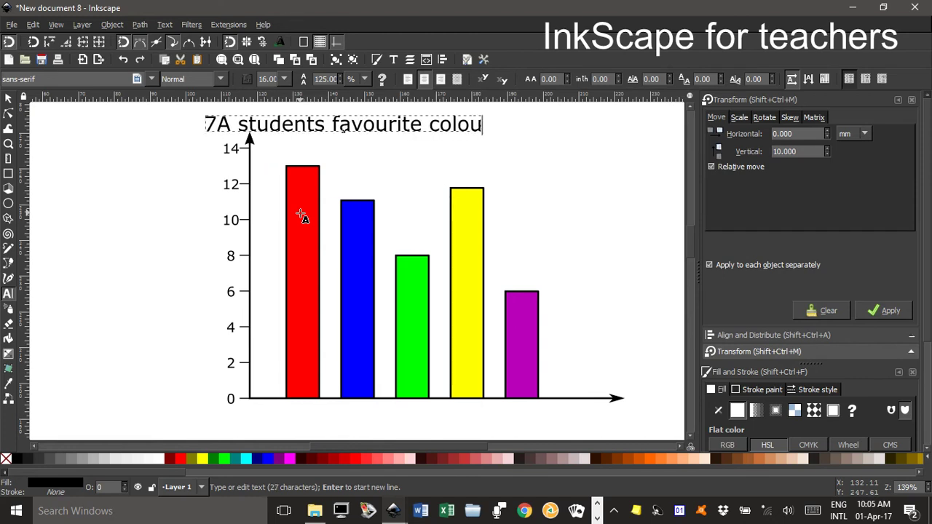
pyautogui.click(9, 99)
pyautogui.moveTo(344, 123); pyautogui.dragTo(437, 135)
# Step: Duplicate the chart title and move the copy below the x-axis
pyautogui.click(551, 203)
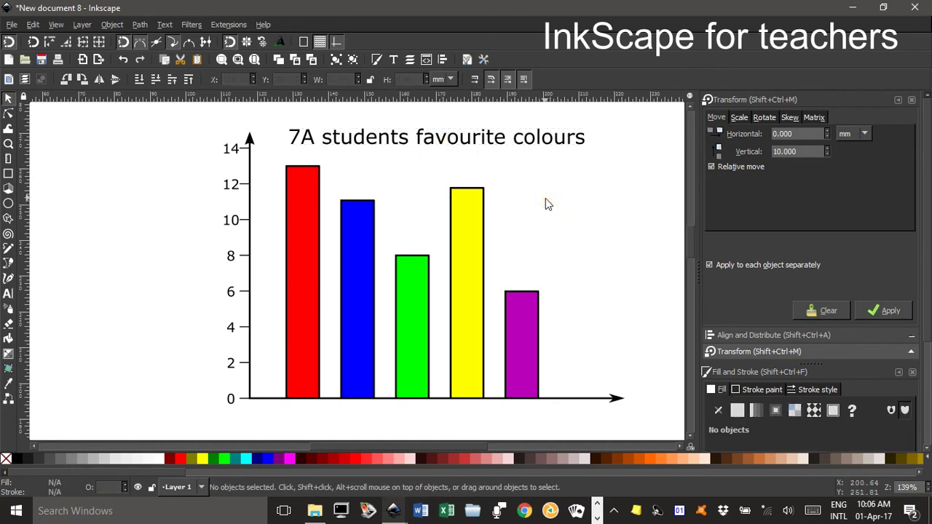
pyautogui.scroll(-4, 373, 250)
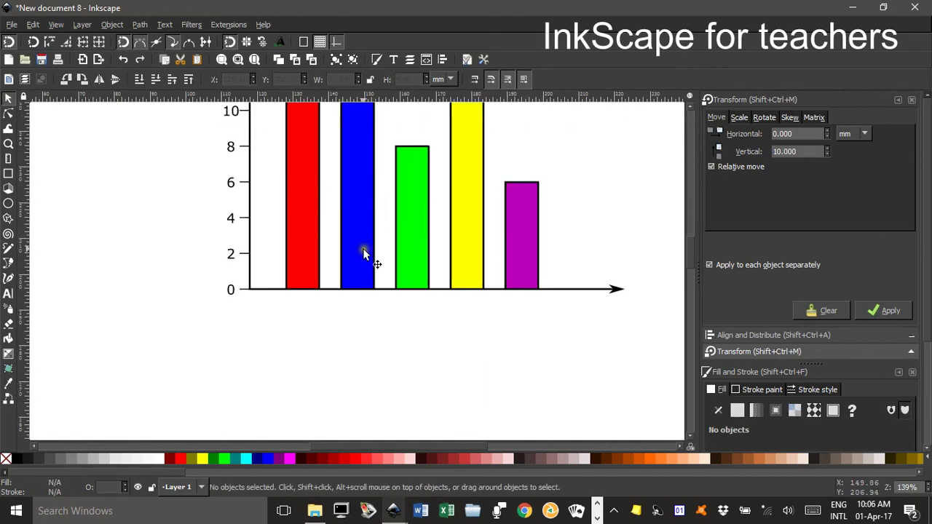
pyautogui.scroll(4, 363, 248)
pyautogui.click(397, 137)
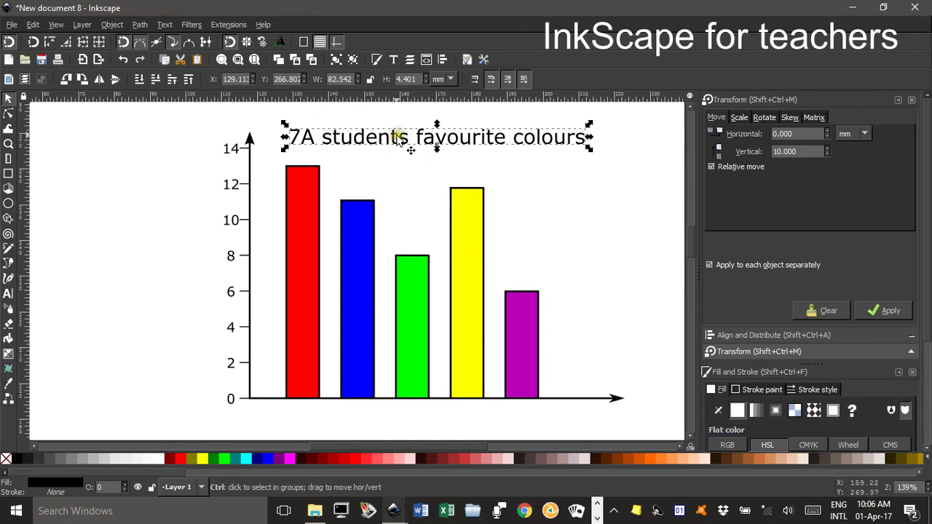
pyautogui.hotkey('ctrl', 'd')
pyautogui.moveTo(399, 140); pyautogui.dragTo(386, 429)
# Step: Trim the copied title down to 'colour' and duplicate that label
pyautogui.scroll(-4, 386, 360)
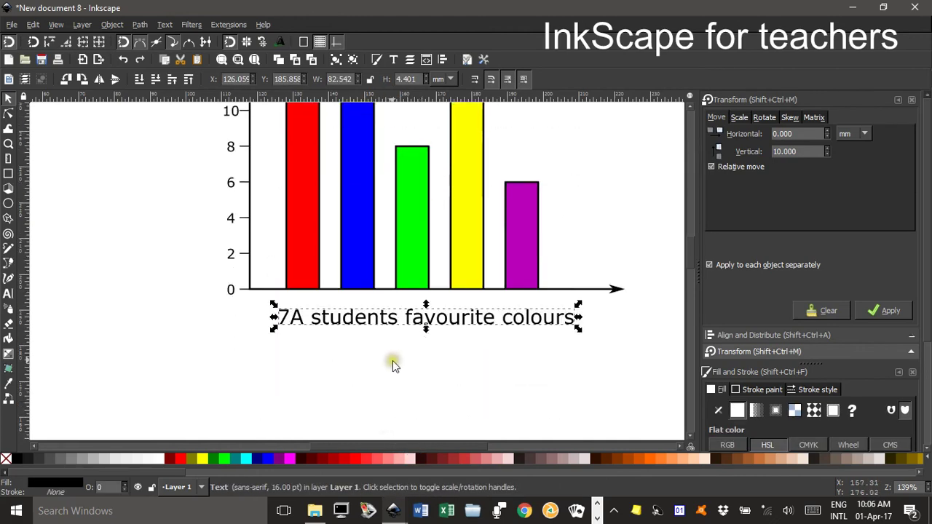
pyautogui.doubleClick(308, 319)
pyautogui.moveTo(275, 317); pyautogui.dragTo(513, 327)
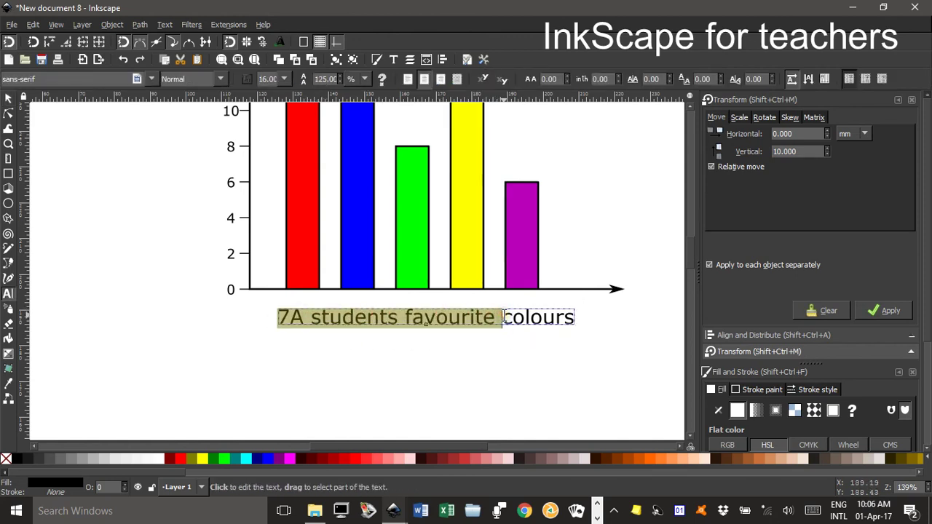
pyautogui.press('Delete')
pyautogui.moveTo(453, 318); pyautogui.dragTo(462, 317)
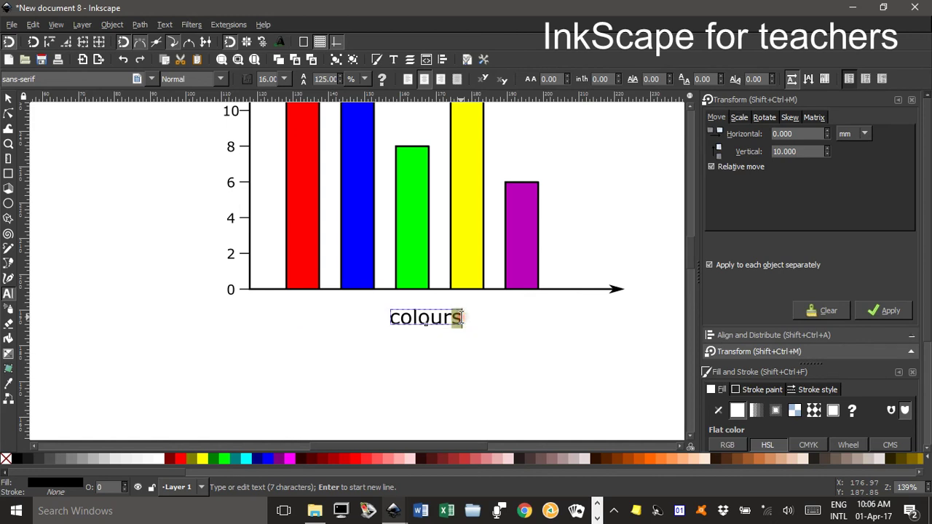
pyautogui.press('Delete')
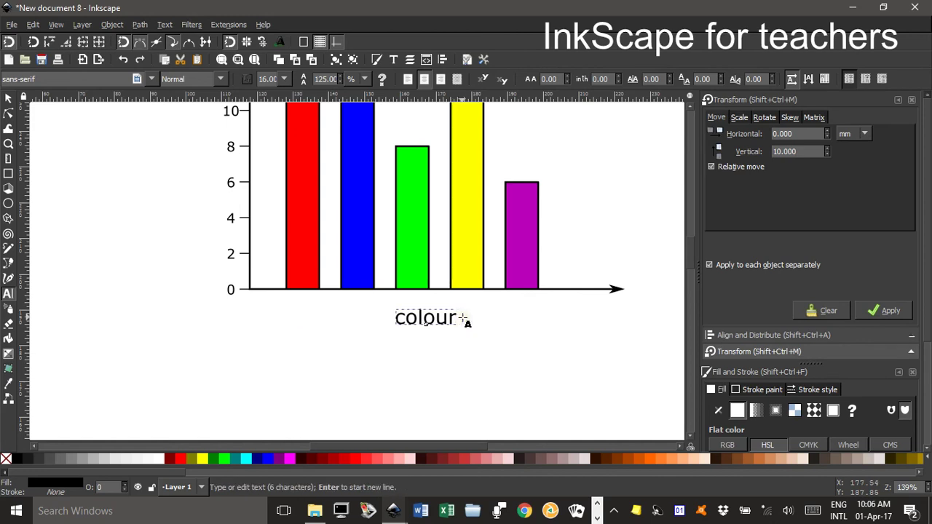
pyautogui.click(8, 99)
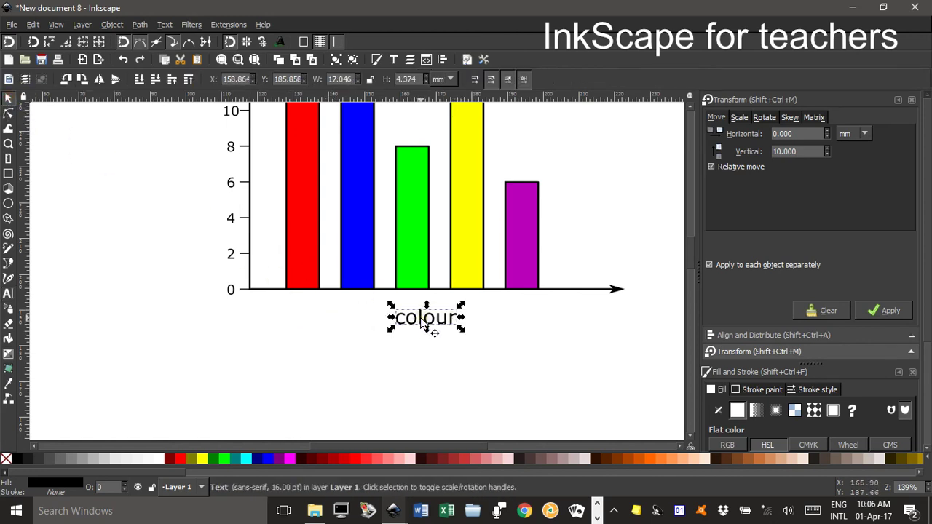
pyautogui.hotkey('ctrl', 'd')
# Step: Move the copied label toward the y-axis and change its text to 'frequency'
pyautogui.moveTo(423, 326); pyautogui.dragTo(167, 148)
pyautogui.scroll(4, 280, 297)
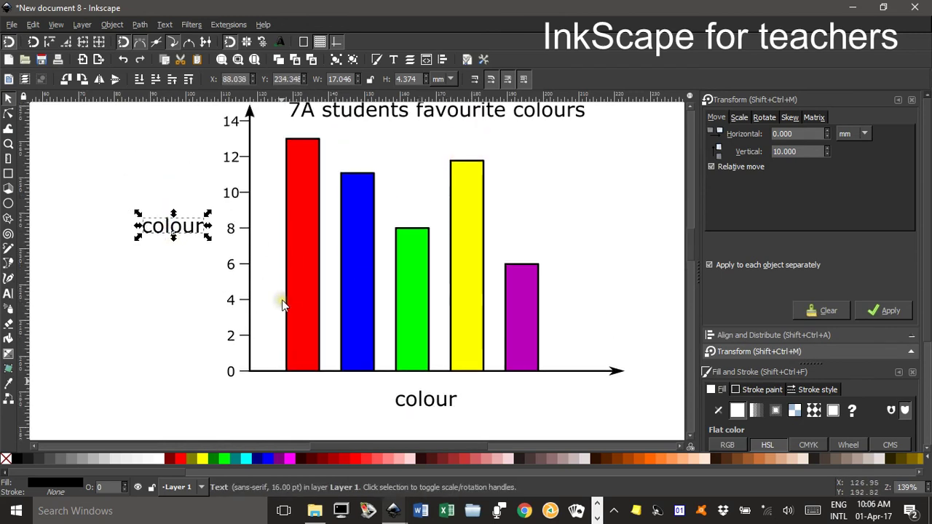
pyautogui.scroll(1, 276, 295)
pyautogui.doubleClick(149, 281)
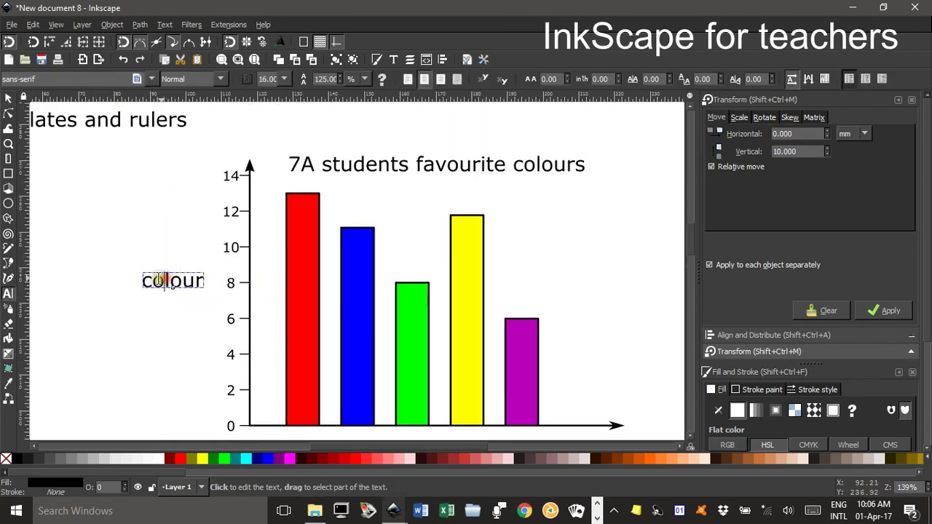
pyautogui.moveTo(144, 281); pyautogui.dragTo(204, 282)
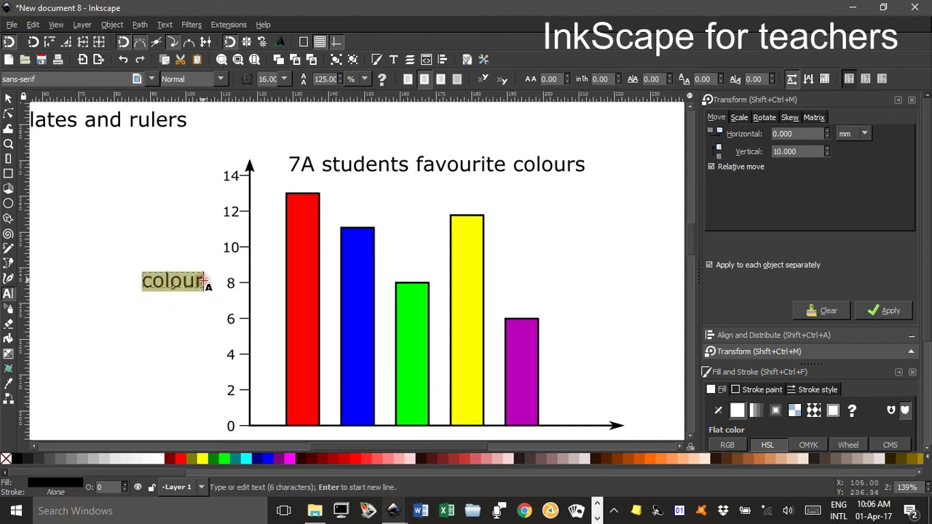
pyautogui.write('freque')
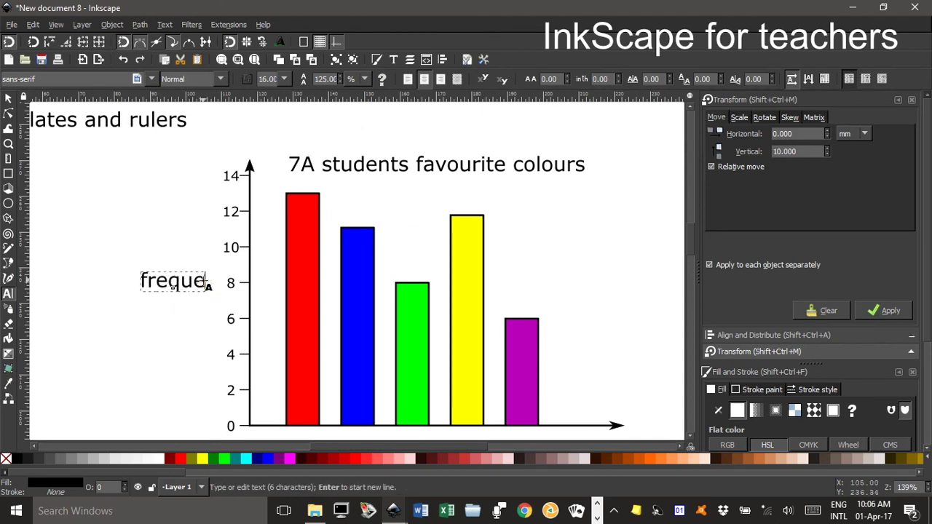
pyautogui.write('ncy')
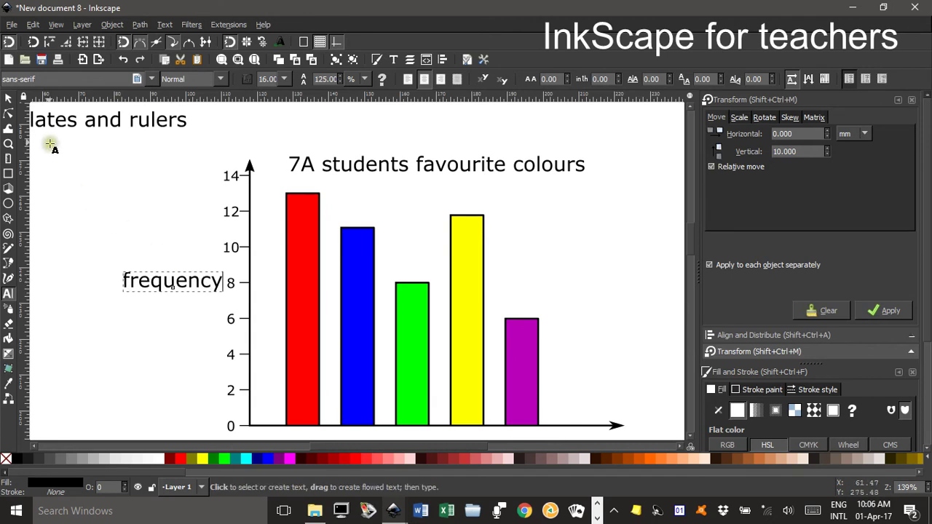
pyautogui.click(8, 97)
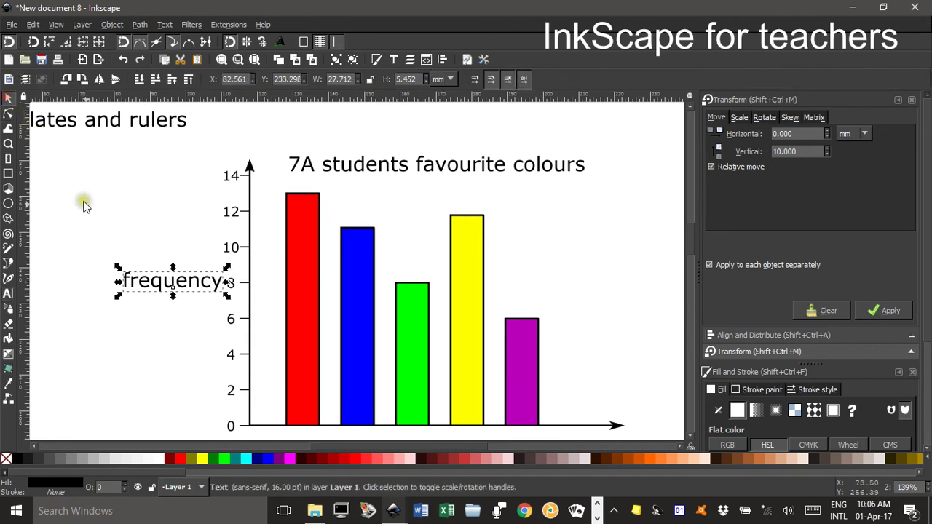
# Step: Rotate the 'frequency' label 90° and position it beside the y-axis
pyautogui.click(182, 279)
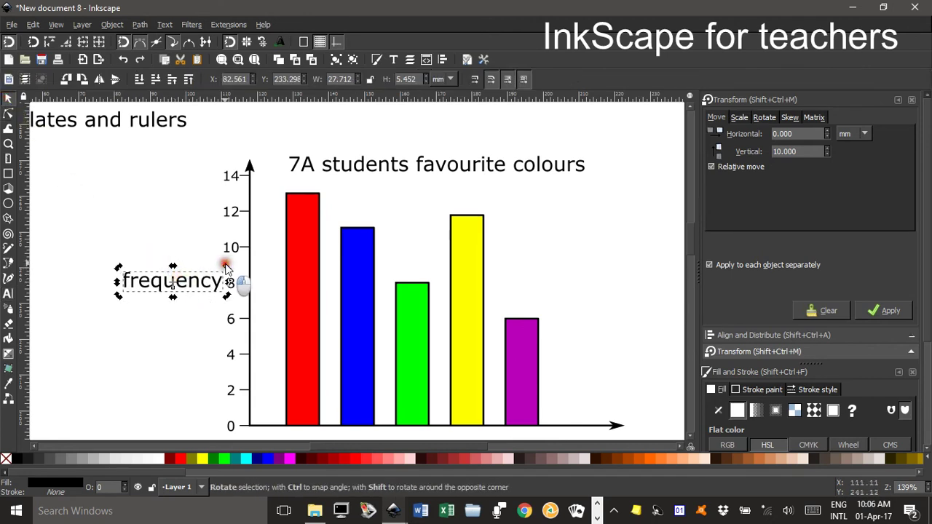
pyautogui.moveTo(225, 266); pyautogui.dragTo(162, 222)
pyautogui.moveTo(174, 262); pyautogui.dragTo(198, 277)
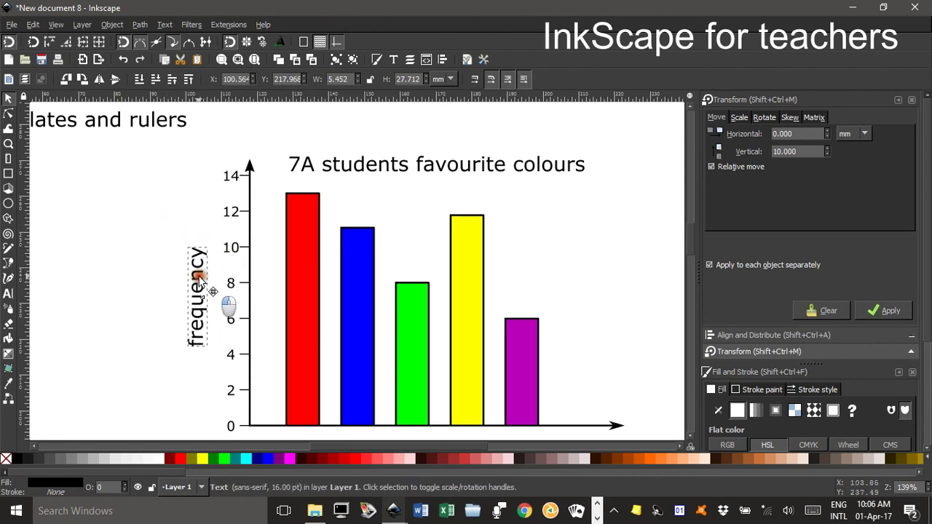
pyautogui.click(142, 248)
pyautogui.scroll(-1, 268, 278)
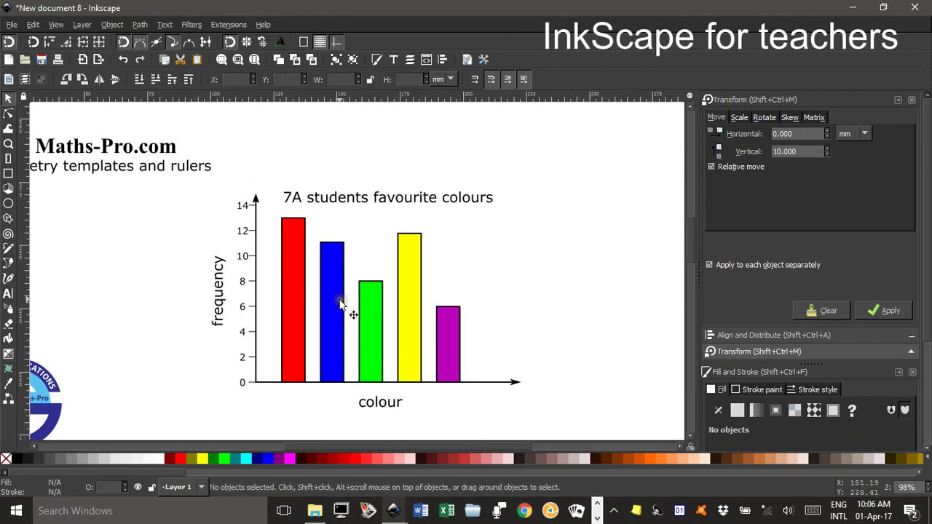
# Step: Create a 'RED' label below the chart and duplicate it along the row
pyautogui.scroll(-3, 442, 311)
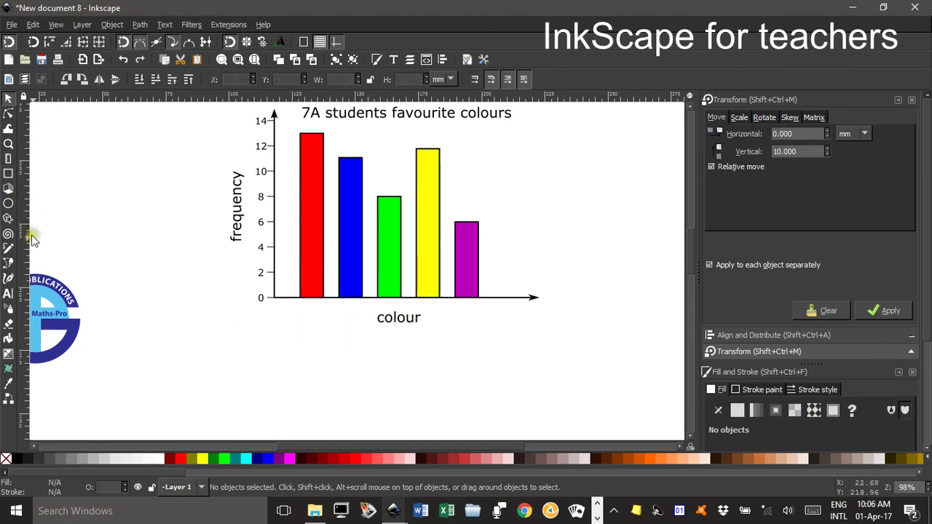
pyautogui.click(8, 294)
pyautogui.click(202, 377)
pyautogui.write('RED')
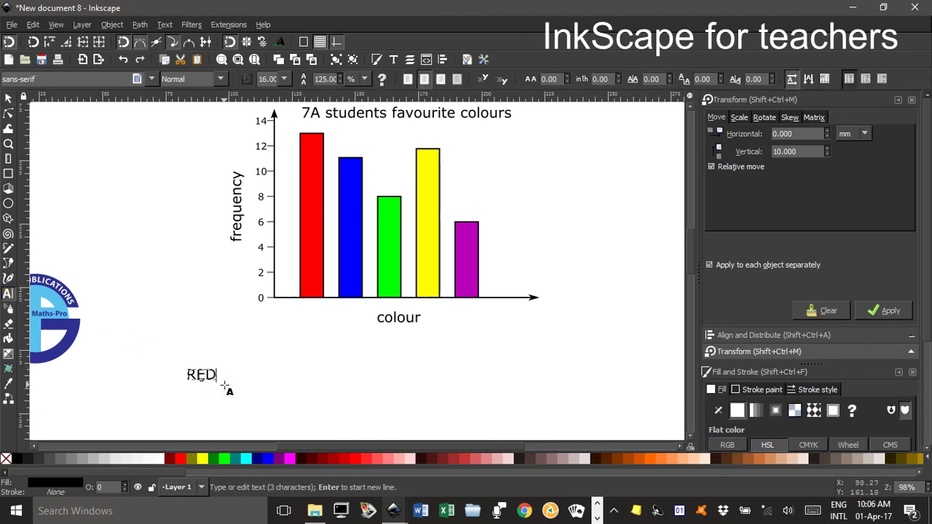
pyautogui.click(11, 98)
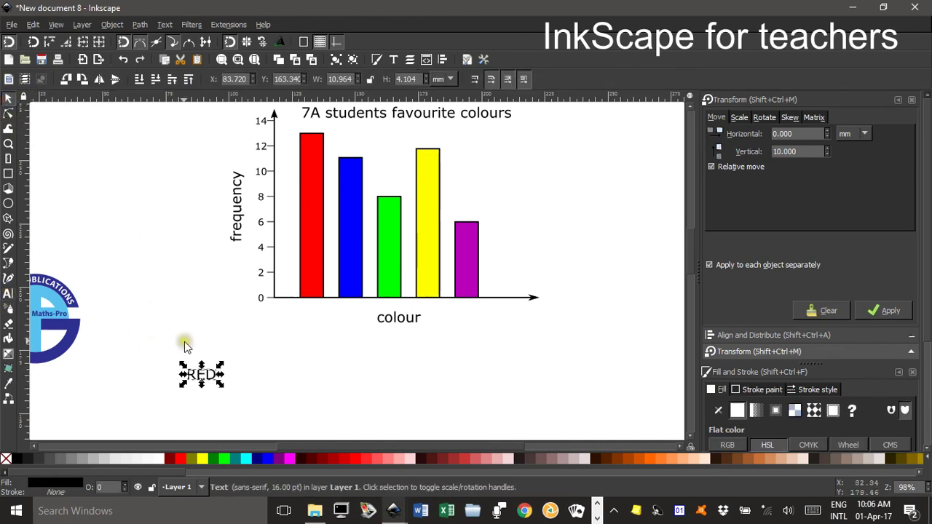
pyautogui.hotkey('ctrl', 'd')
pyautogui.moveTo(204, 384); pyautogui.dragTo(427, 373)
pyautogui.hotkey('ctrl', 'd')
pyautogui.hotkey('ctrl', 'd')
pyautogui.hotkey('ctrl', 'd')
# Step: Retype the RED copies as BLUE, GREEN, YELLOW and PURPLE
pyautogui.doubleClick(200, 374)
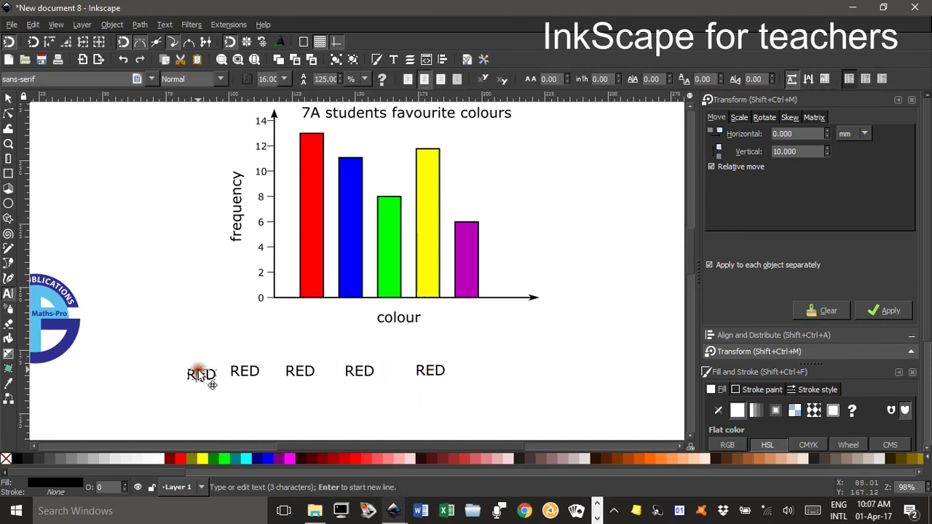
pyautogui.moveTo(232, 371); pyautogui.dragTo(260, 373)
pyautogui.write('BLUE')
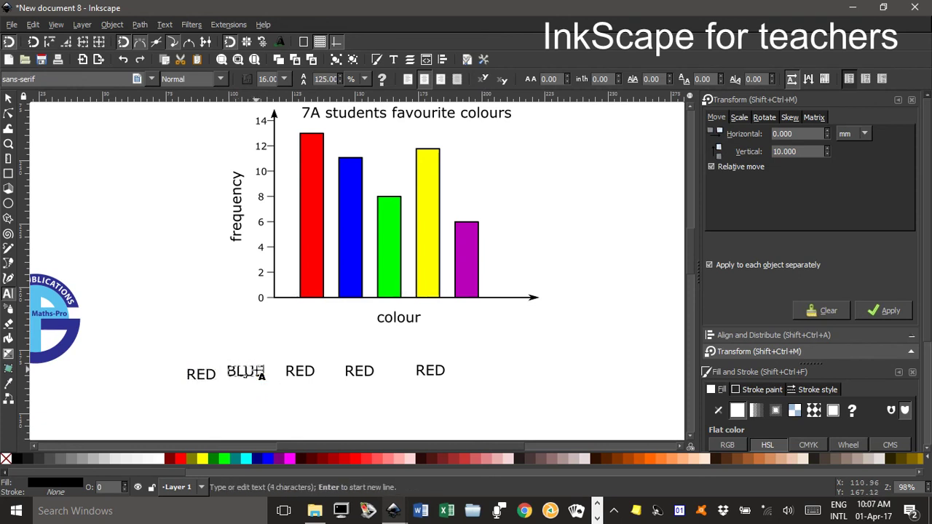
pyautogui.moveTo(286, 371); pyautogui.dragTo(318, 374)
pyautogui.write('GREEN')
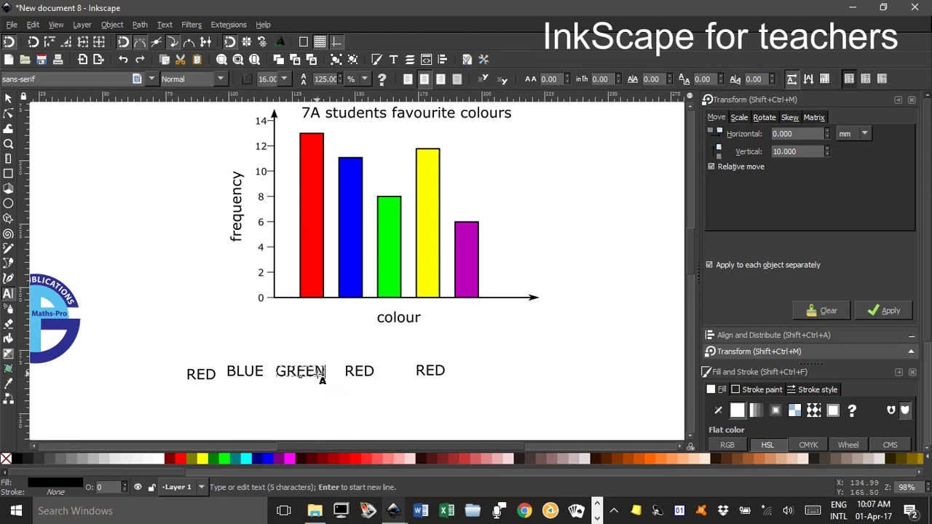
pyautogui.press('Escape')
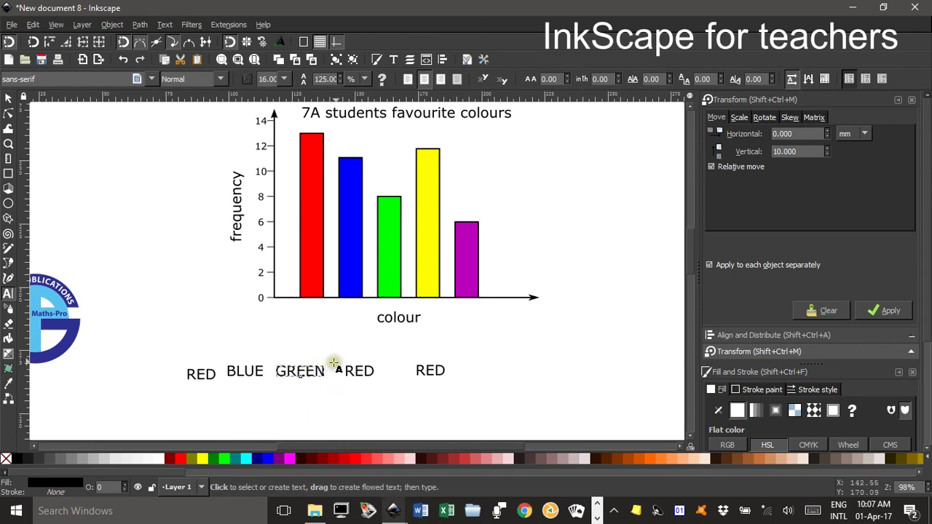
pyautogui.moveTo(345, 372); pyautogui.dragTo(370, 385)
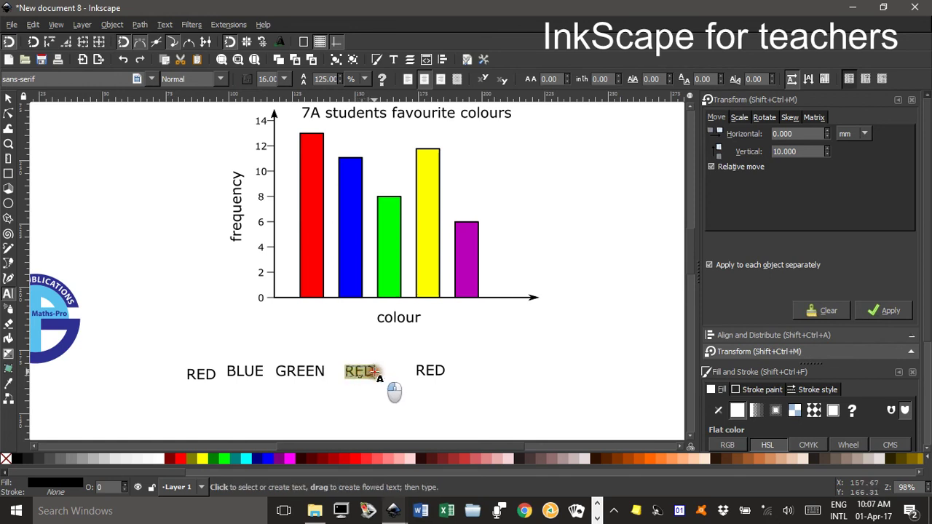
pyautogui.write('YELLOW')
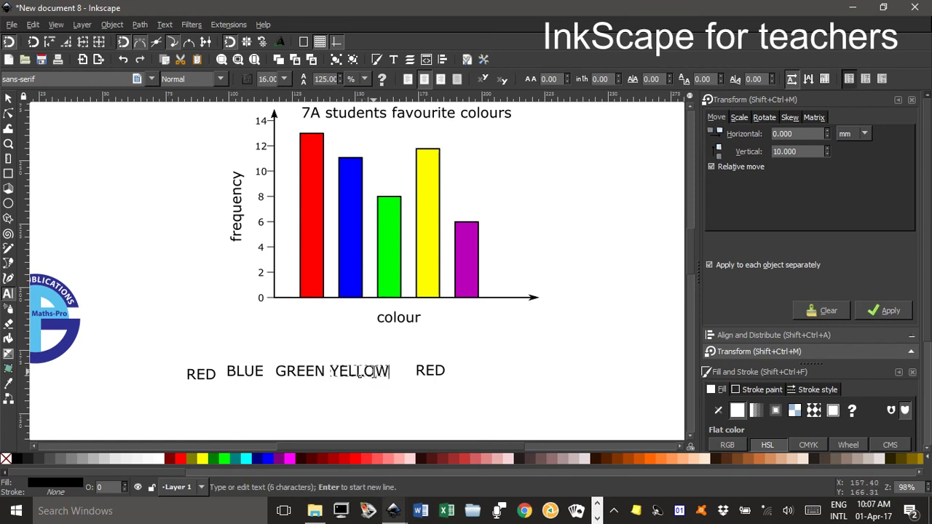
pyautogui.press('Escape')
pyautogui.moveTo(416, 371); pyautogui.dragTo(443, 371)
pyautogui.write('PURPL')
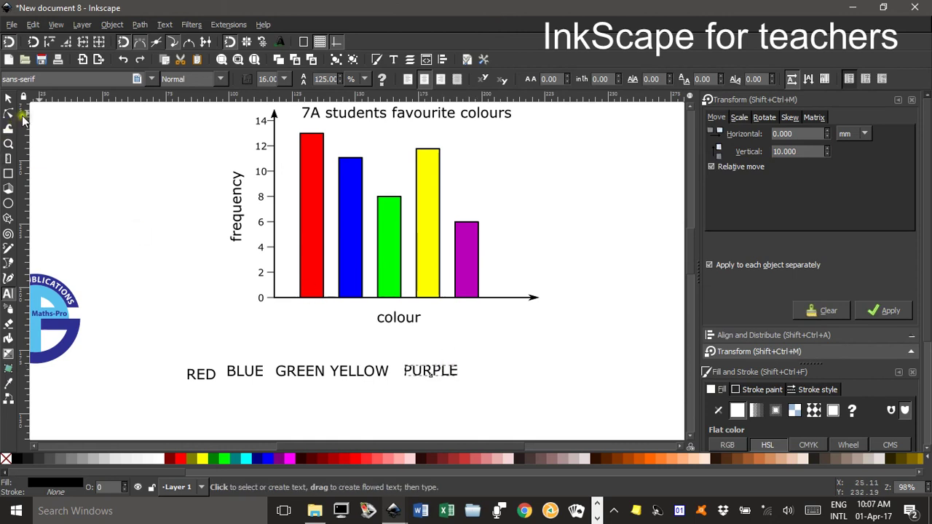
pyautogui.click(9, 98)
# Step: Select the five colour labels and rotate them to run vertically
pyautogui.click(156, 313)
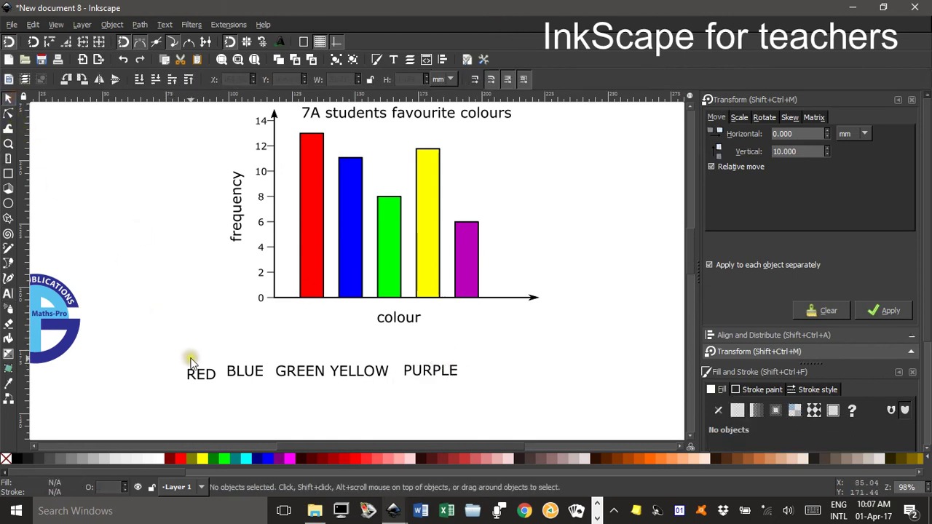
pyautogui.moveTo(178, 348); pyautogui.dragTo(584, 246)
pyautogui.click(452, 371)
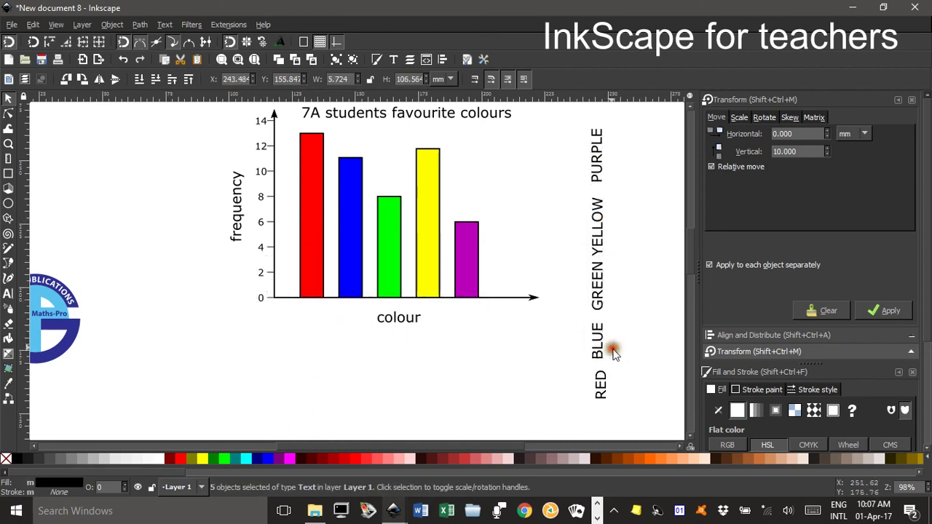
pyautogui.click(616, 350)
pyautogui.moveTo(602, 397); pyautogui.dragTo(579, 390)
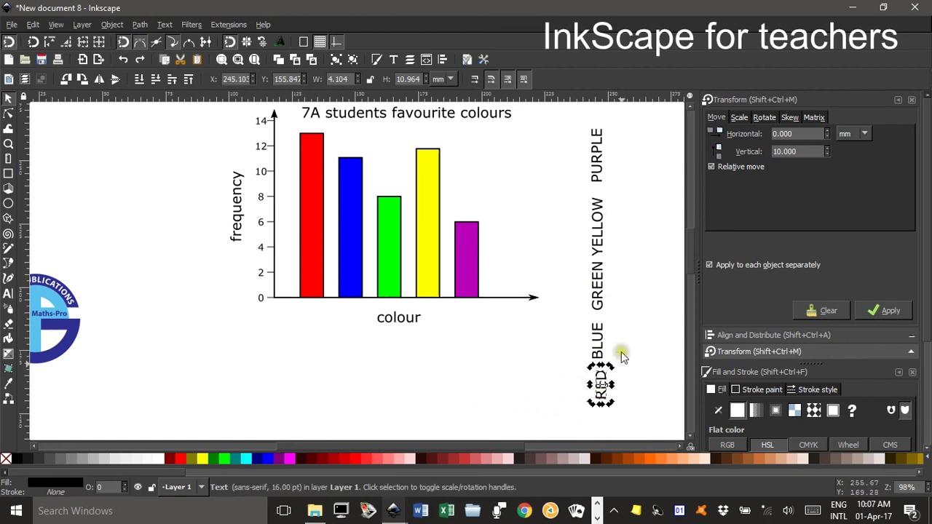
# Step: Flip the vertical labels to read the other way and move RED beneath the red bar
pyautogui.moveTo(567, 118); pyautogui.dragTo(654, 425)
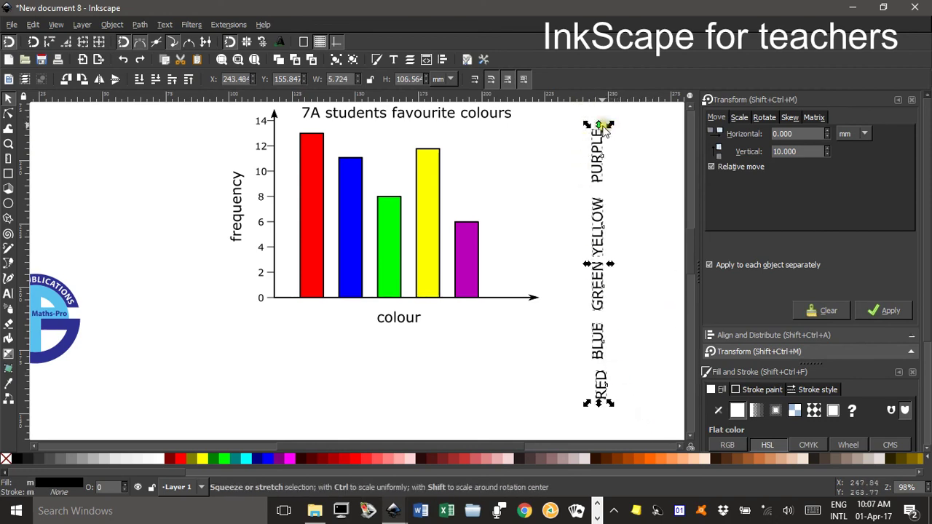
pyautogui.click(609, 136)
pyautogui.moveTo(614, 123); pyautogui.dragTo(609, 310)
pyautogui.click(652, 199)
pyautogui.moveTo(596, 144); pyautogui.dragTo(309, 318)
# Step: Place RED, BLUE, GREEN, YELLOW and PURPLE names beneath their matching bars
pyautogui.click(401, 332)
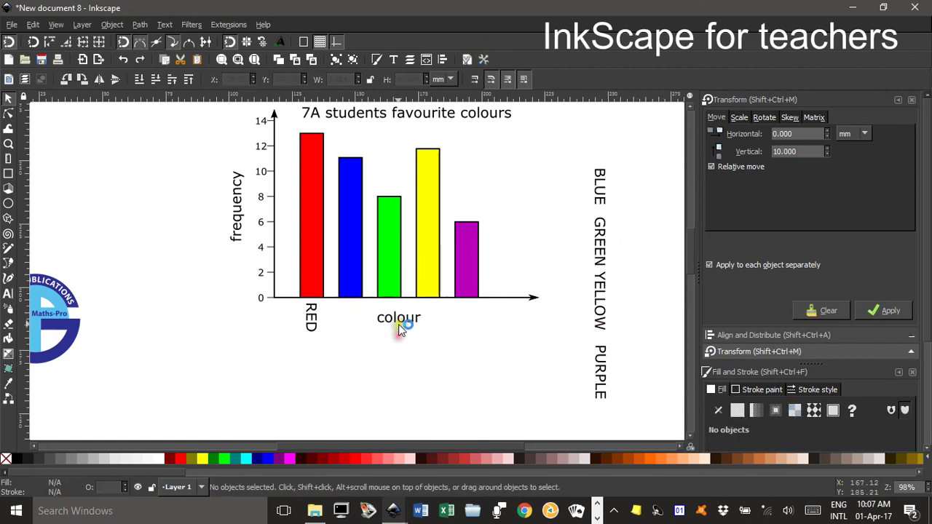
pyautogui.moveTo(399, 324); pyautogui.dragTo(399, 362)
pyautogui.moveTo(592, 192); pyautogui.dragTo(345, 329)
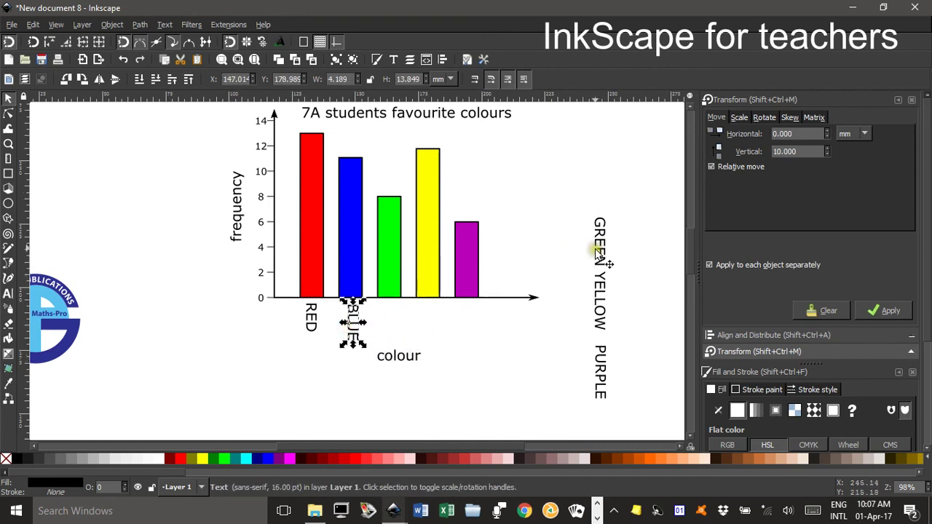
pyautogui.moveTo(591, 245); pyautogui.dragTo(384, 337)
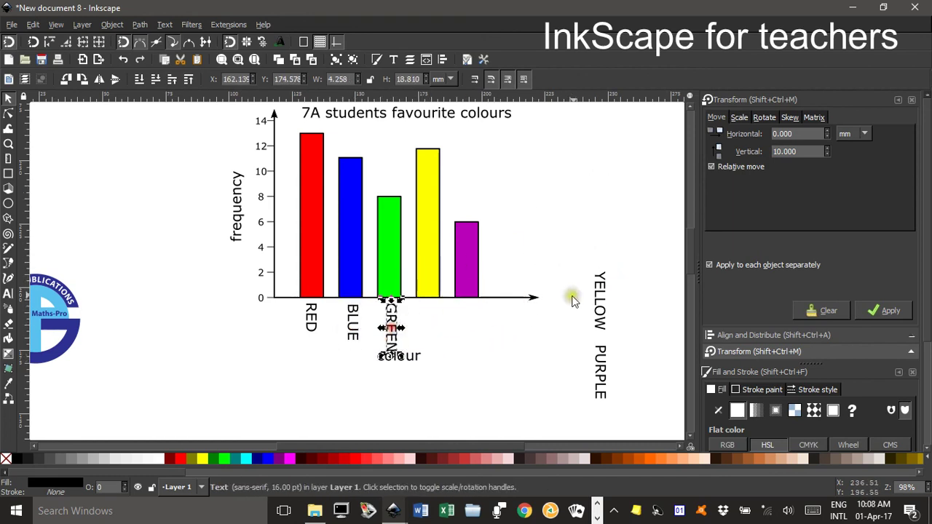
pyautogui.moveTo(597, 300); pyautogui.dragTo(428, 333)
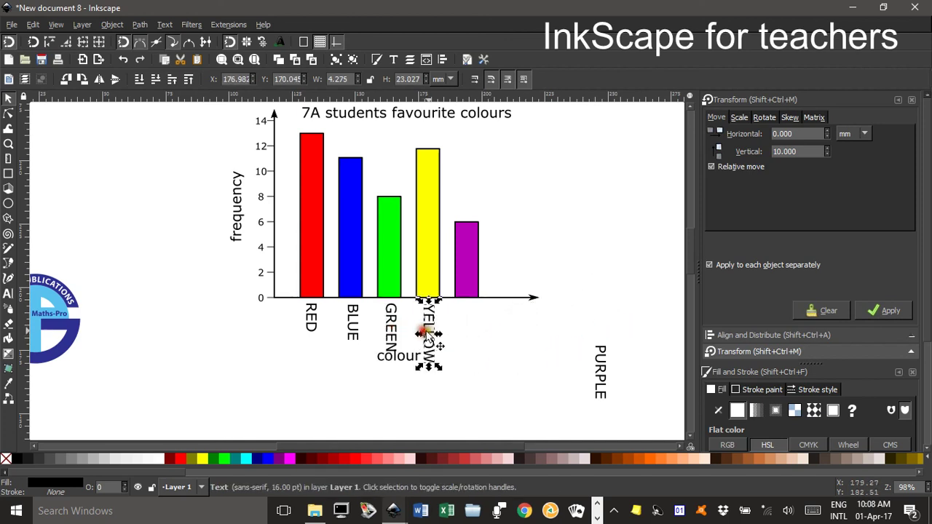
pyautogui.moveTo(600, 361); pyautogui.dragTo(468, 316)
# Step: Move the 'colour' label below the names and select all five colour name labels
pyautogui.click(410, 394)
pyautogui.moveTo(408, 362); pyautogui.dragTo(401, 383)
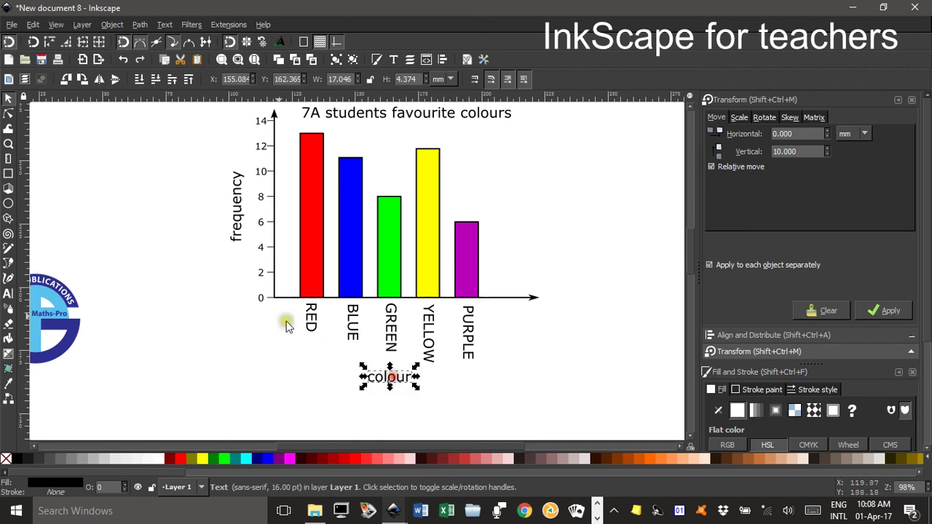
pyautogui.moveTo(239, 311); pyautogui.dragTo(547, 377)
pyautogui.moveTo(293, 308)
pyautogui.mouseDown()
pyautogui.moveTo(499, 358)
pyautogui.moveTo(487, 344)
pyautogui.moveTo(442, 335)
pyautogui.mouseUp()
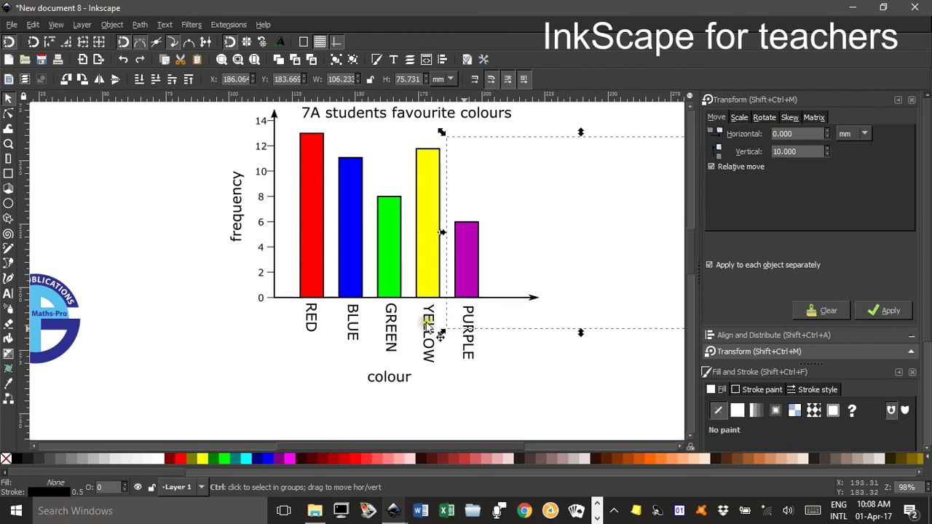
pyautogui.click(244, 353)
pyautogui.moveTo(259, 365); pyautogui.dragTo(532, 305)
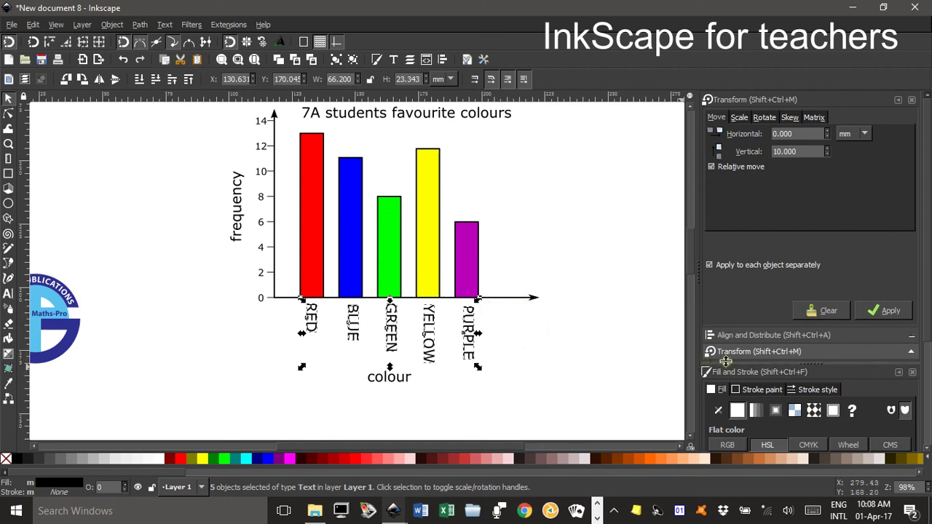
# Step: Align the five colour names' top edges and make their horizontal gaps equal
pyautogui.click(766, 335)
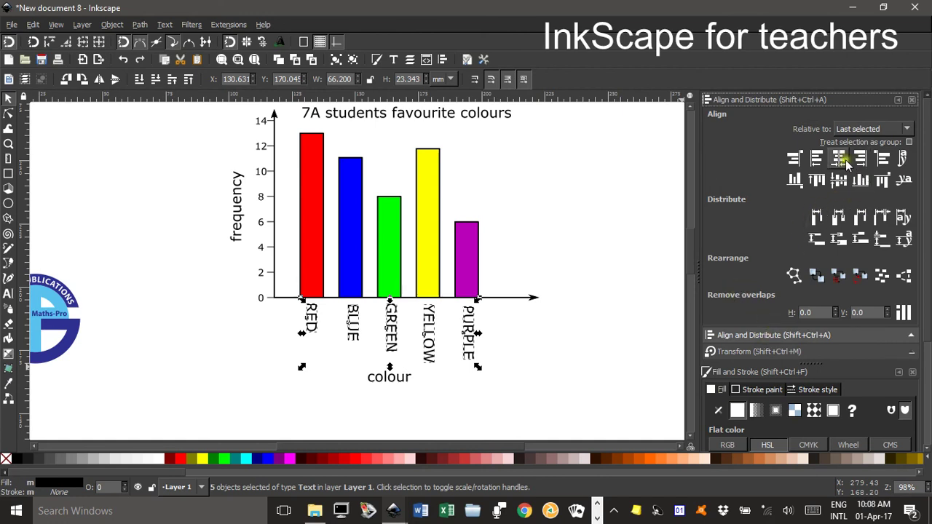
pyautogui.click(816, 181)
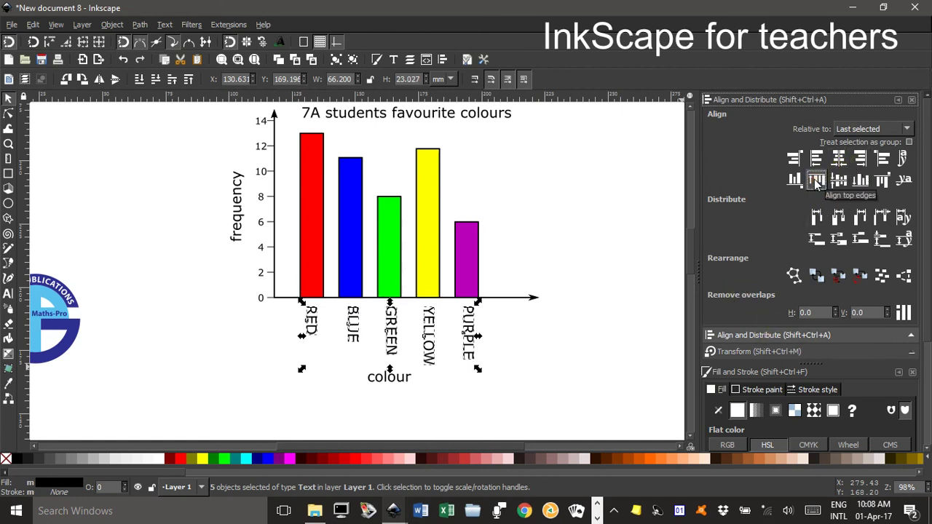
pyautogui.click(838, 217)
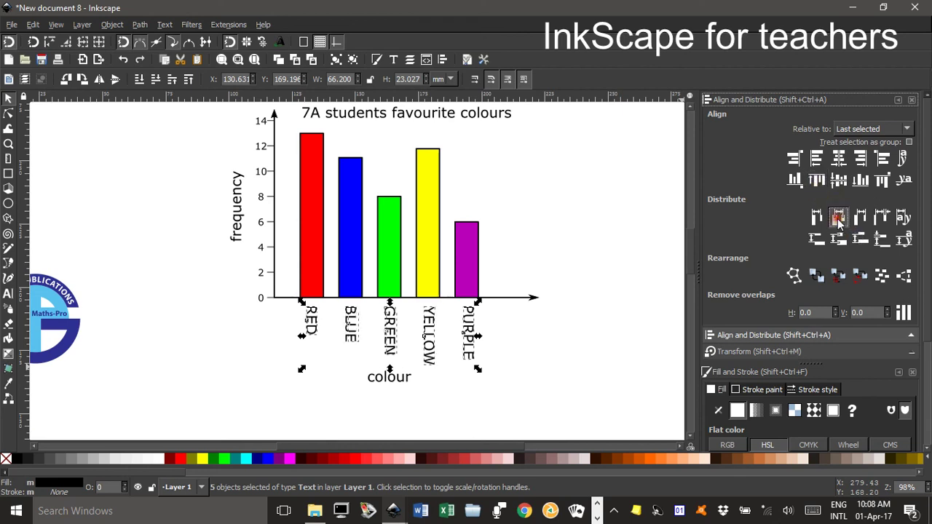
pyautogui.click(526, 336)
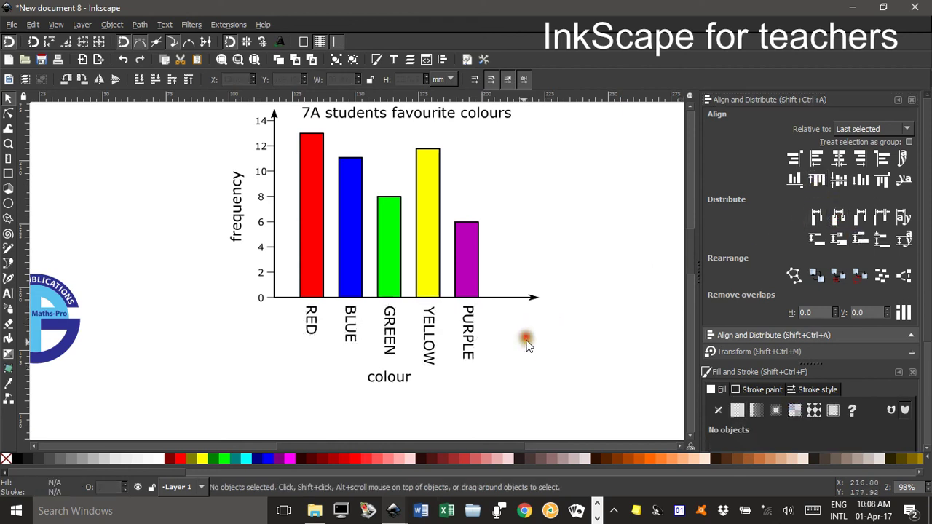
# Step: Reposition the 'colour' axis label beneath the colour names, then deselect it
pyautogui.moveTo(410, 398); pyautogui.dragTo(391, 381)
pyautogui.click(391, 381)
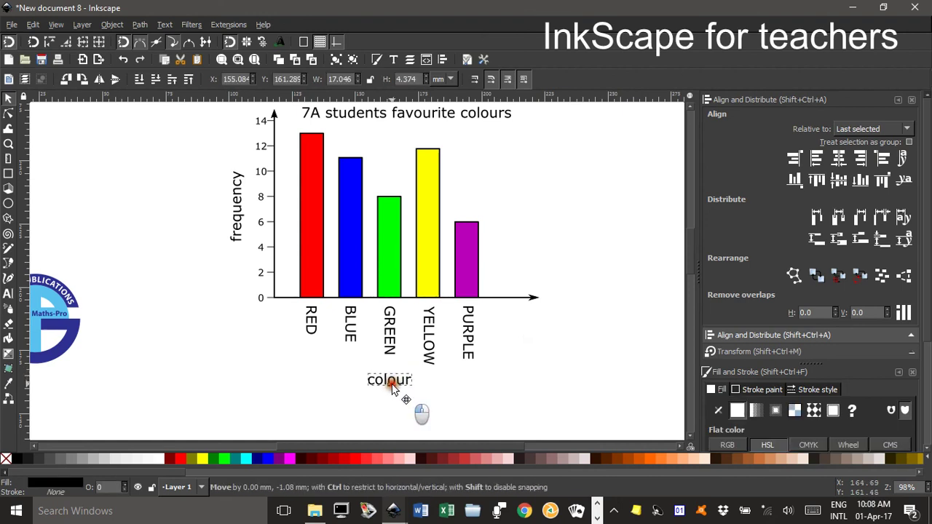
pyautogui.scroll(1, 566, 326)
pyautogui.click(568, 260)
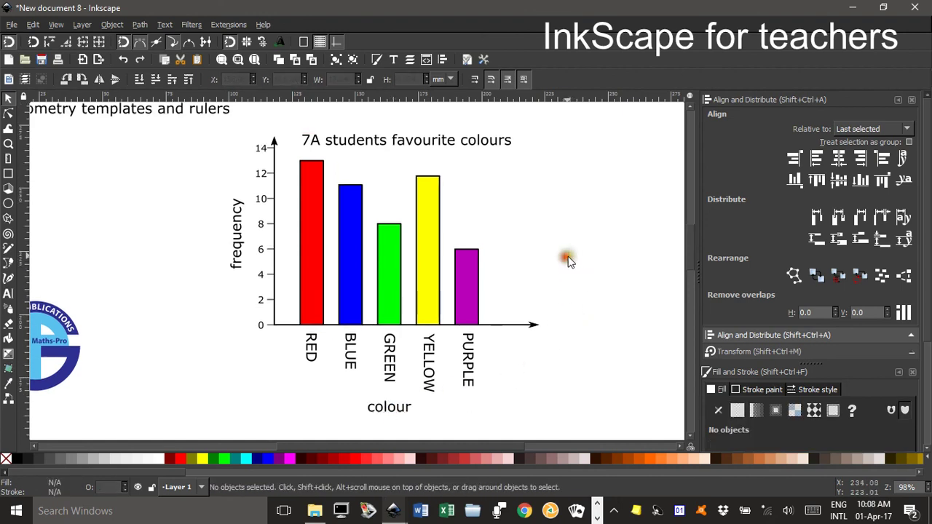